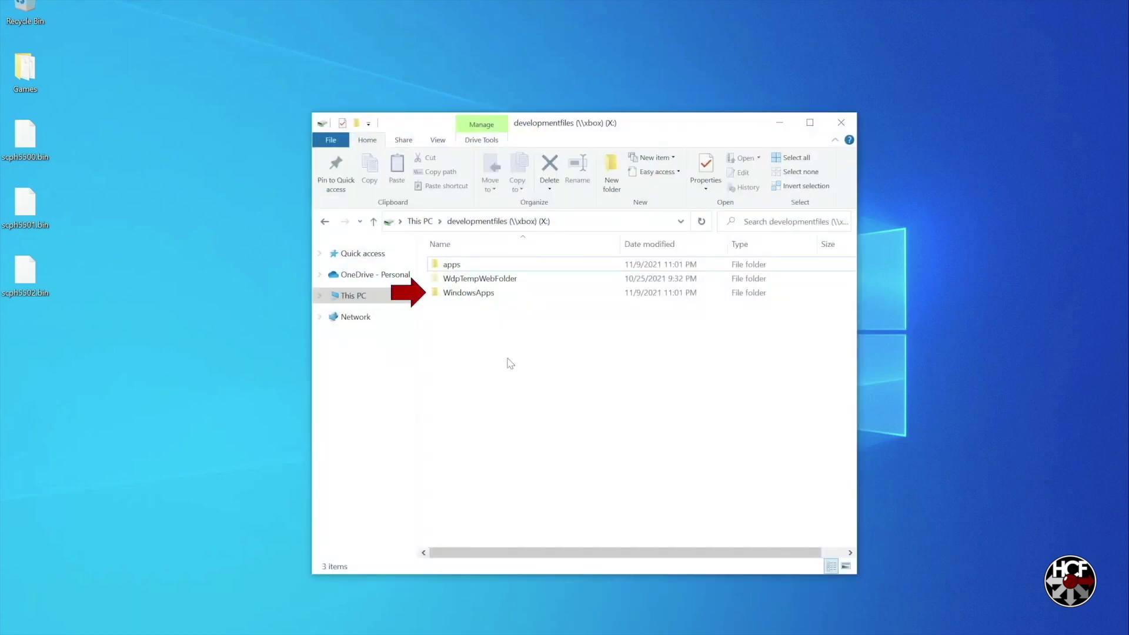
Copy scph5500.bin, scph5501.bin and scph5502.bin from the desktop into RetroArch's WindowsApps System folder.
double_click(482, 294)
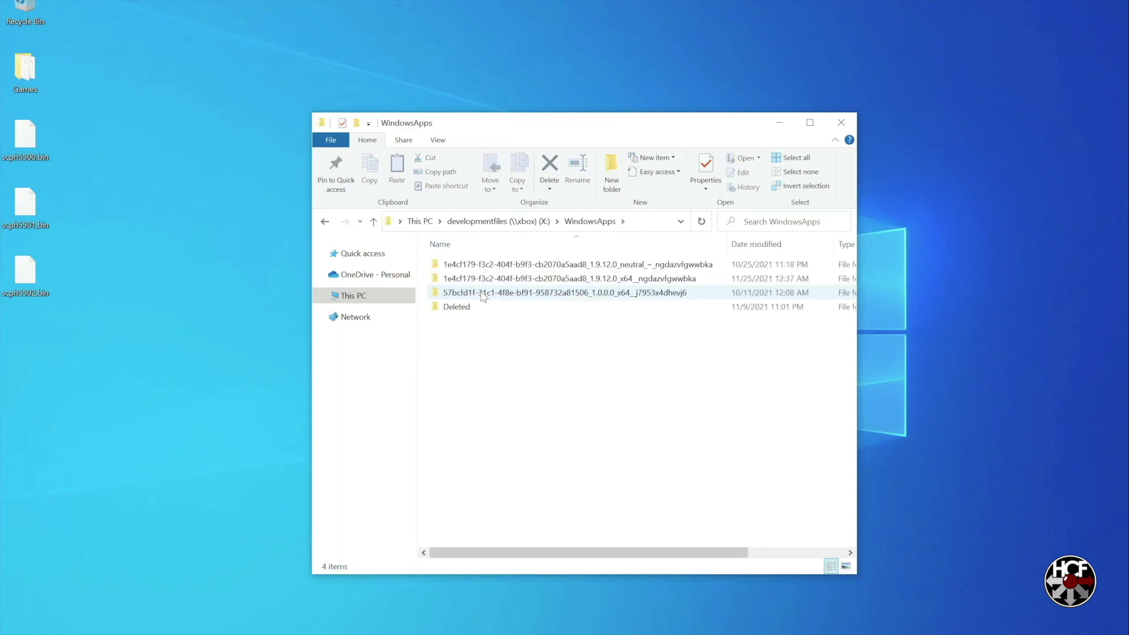
double_click(494, 279)
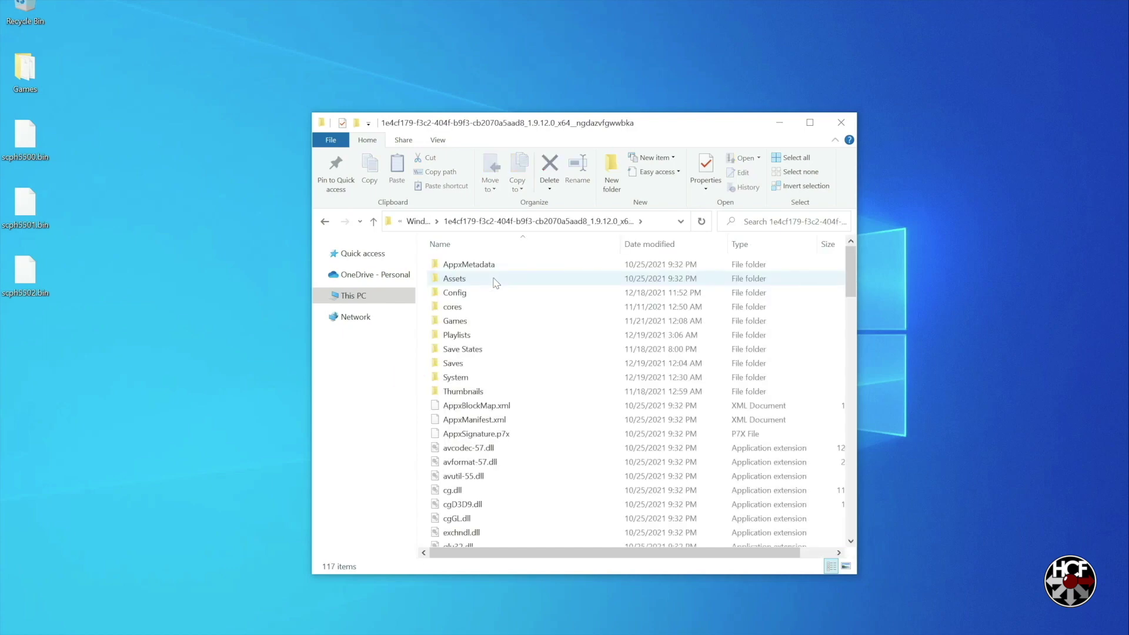
double_click(493, 378)
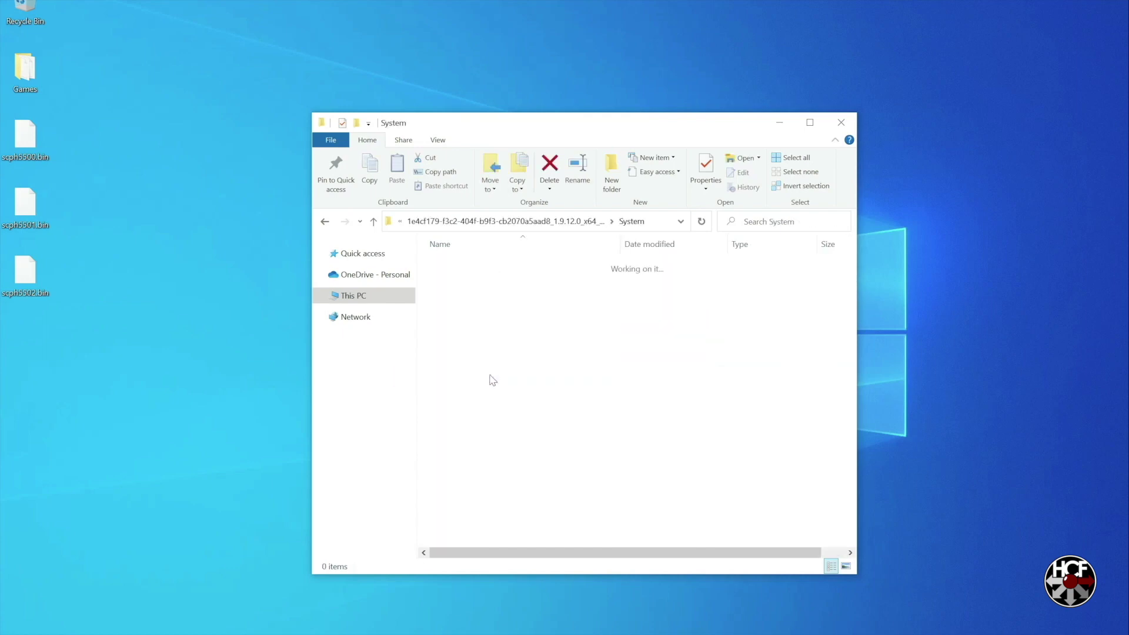
drag(78, 306, 471, 418)
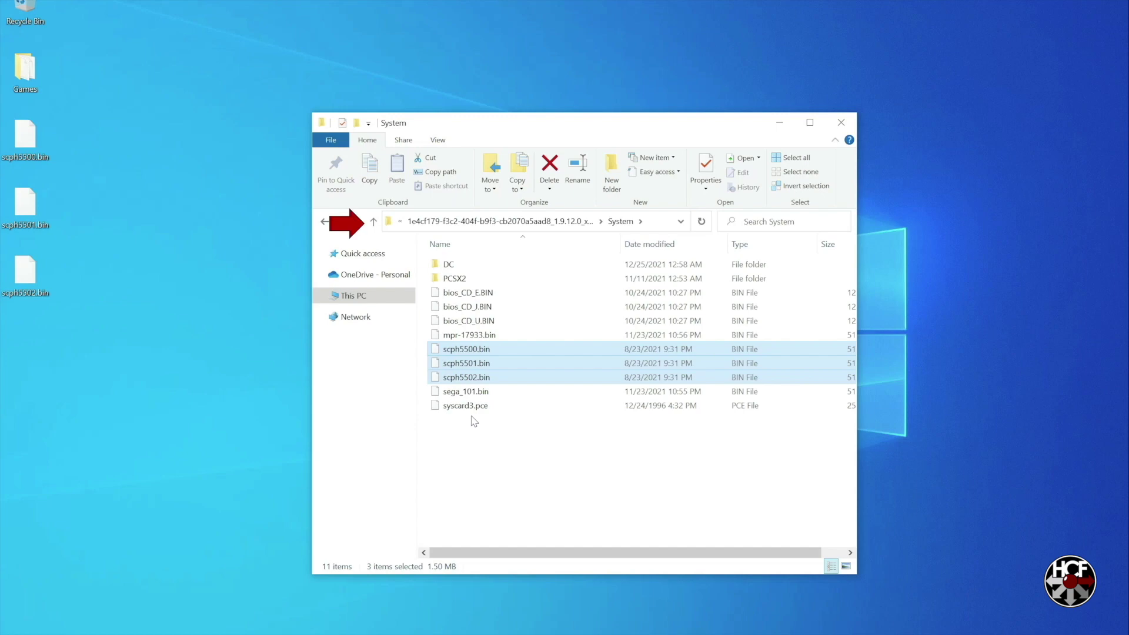
click(373, 221)
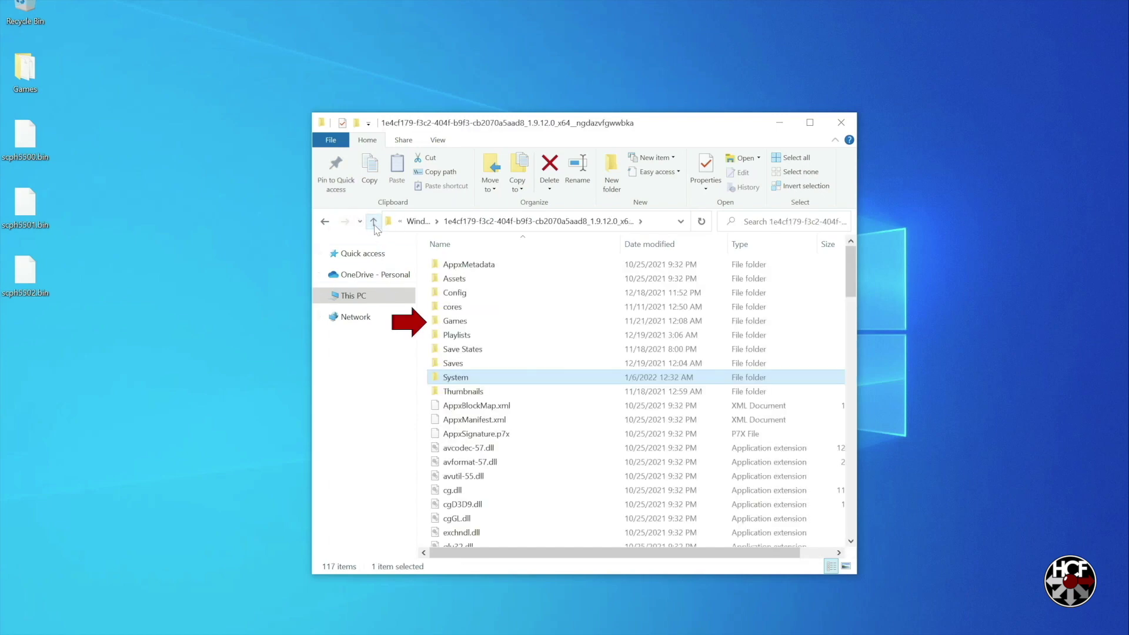
Create a new folder named PSOne inside RetroArch's Games folder.
double_click(464, 324)
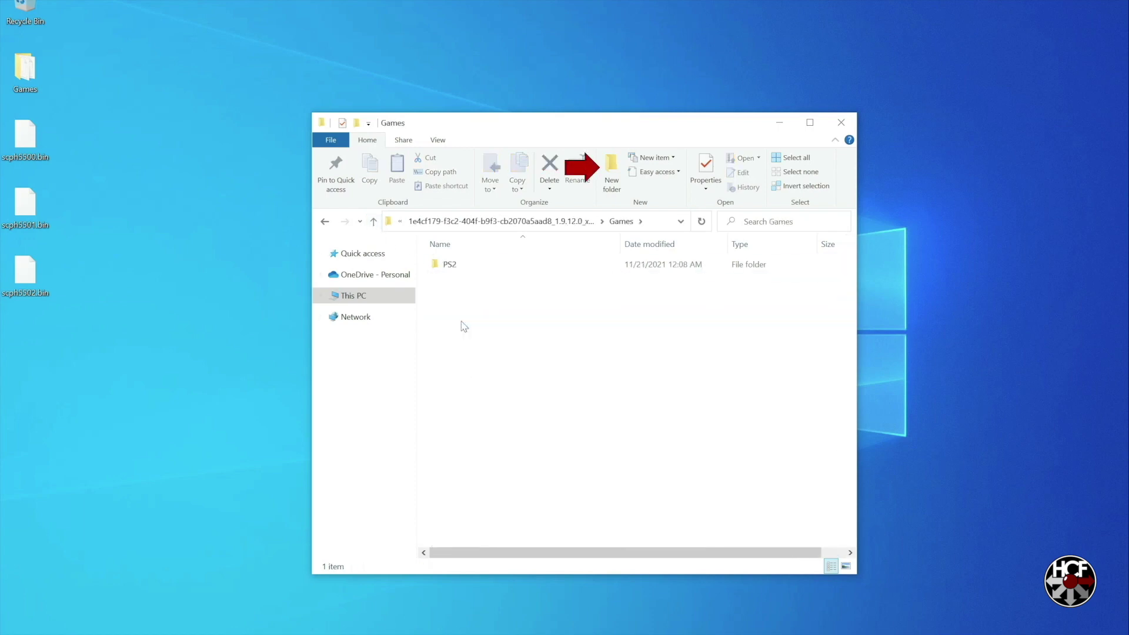
click(614, 172)
text(PSOne)
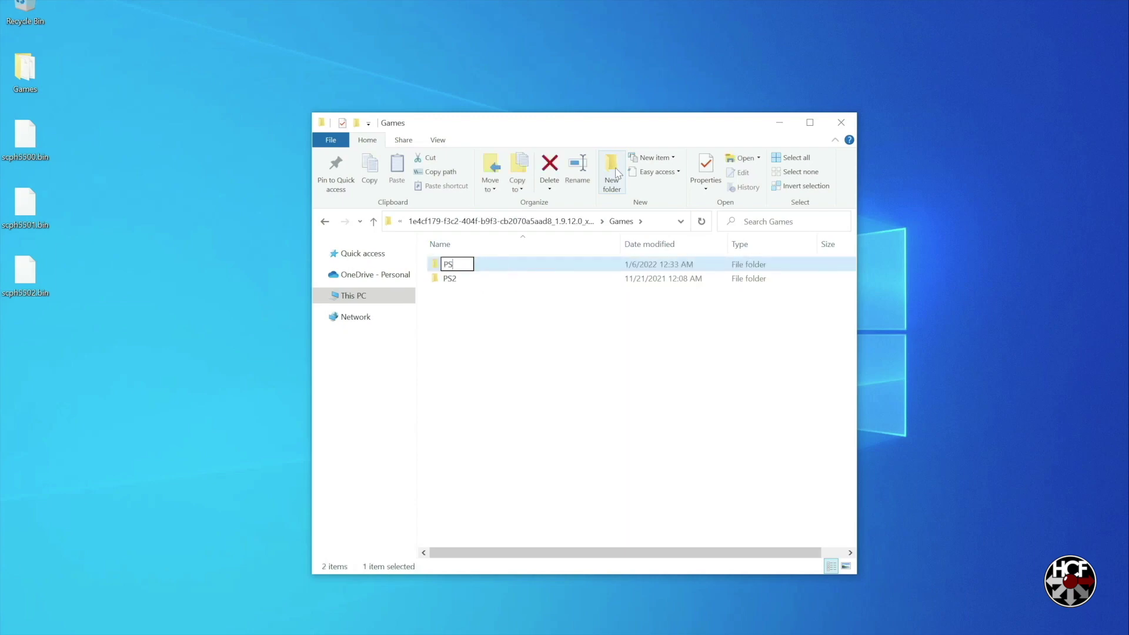
click(534, 336)
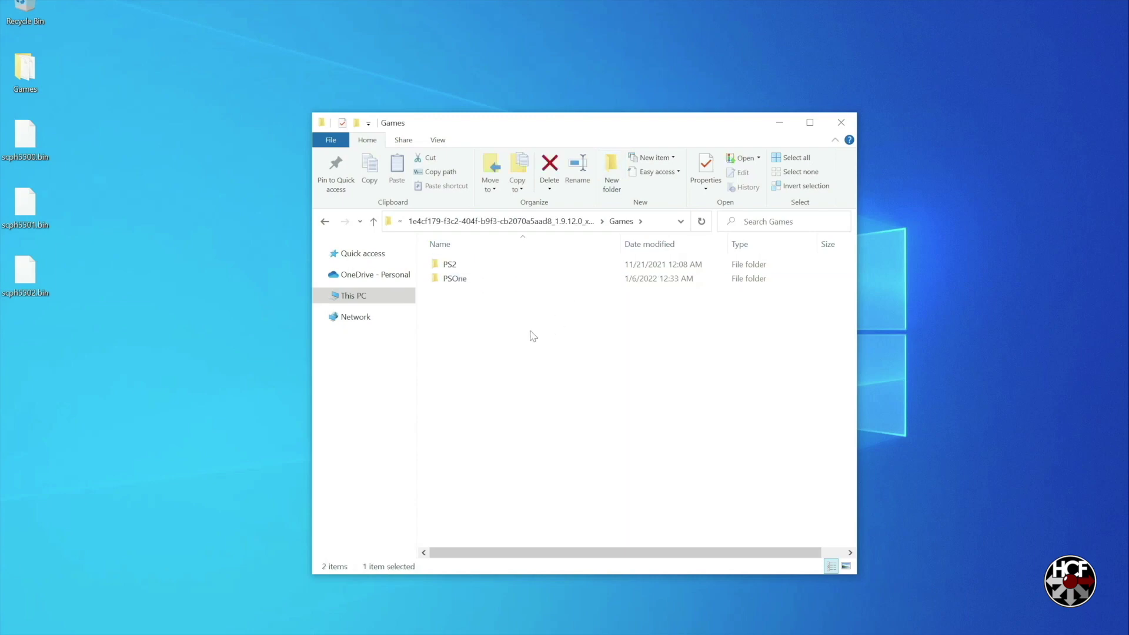
double_click(461, 281)
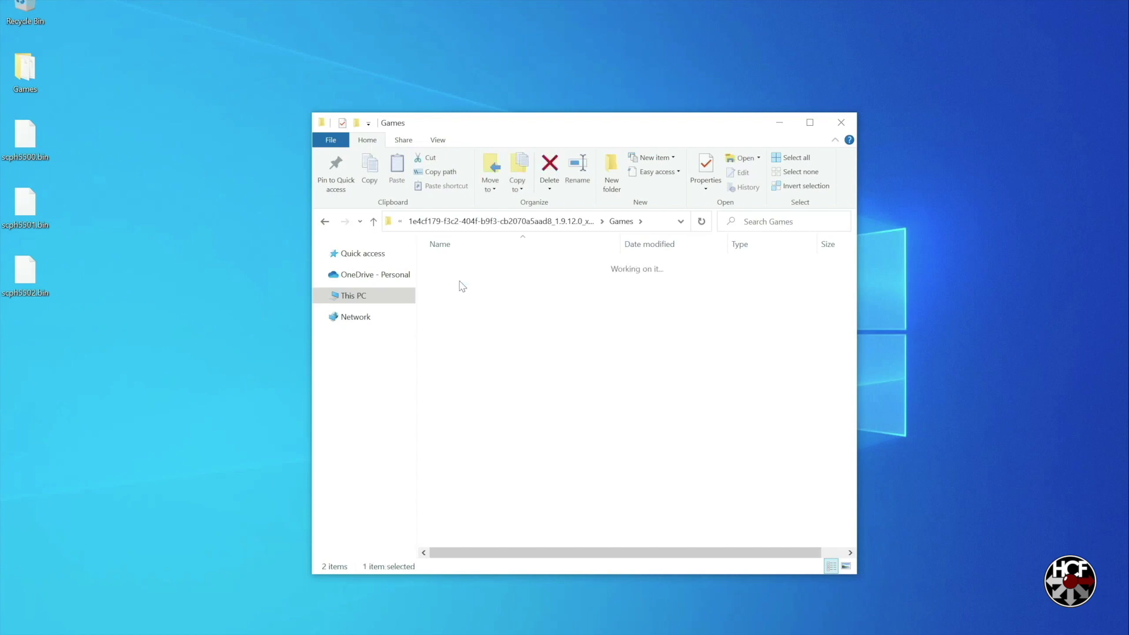
Copy the three .chd games from the desktop Games folder into PSOne, then close both windows.
click(23, 79)
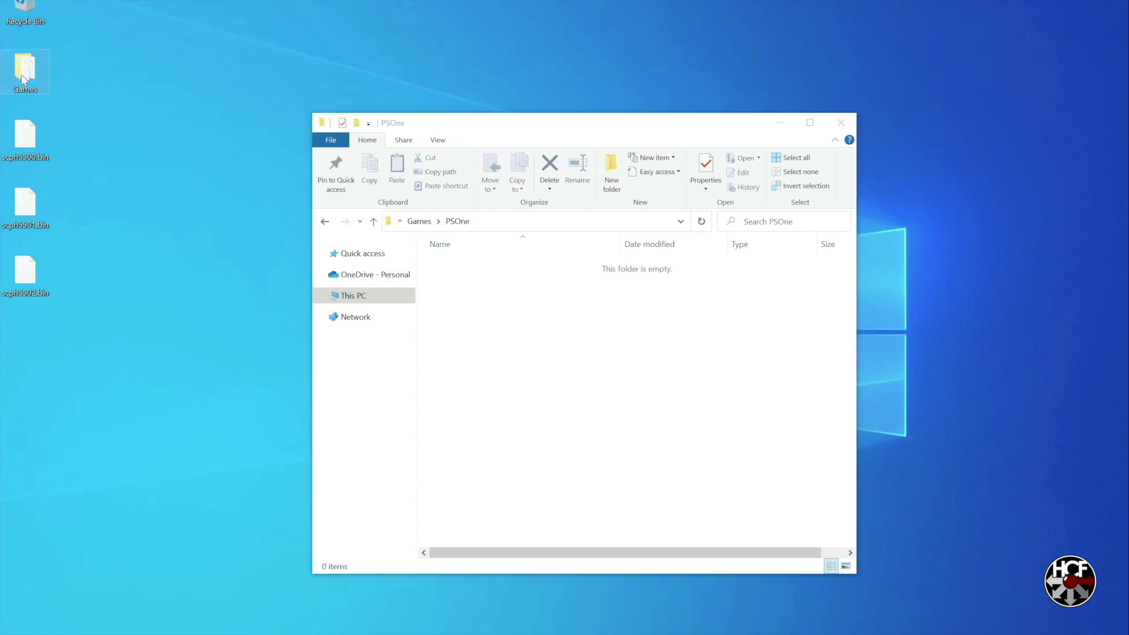
double_click(24, 79)
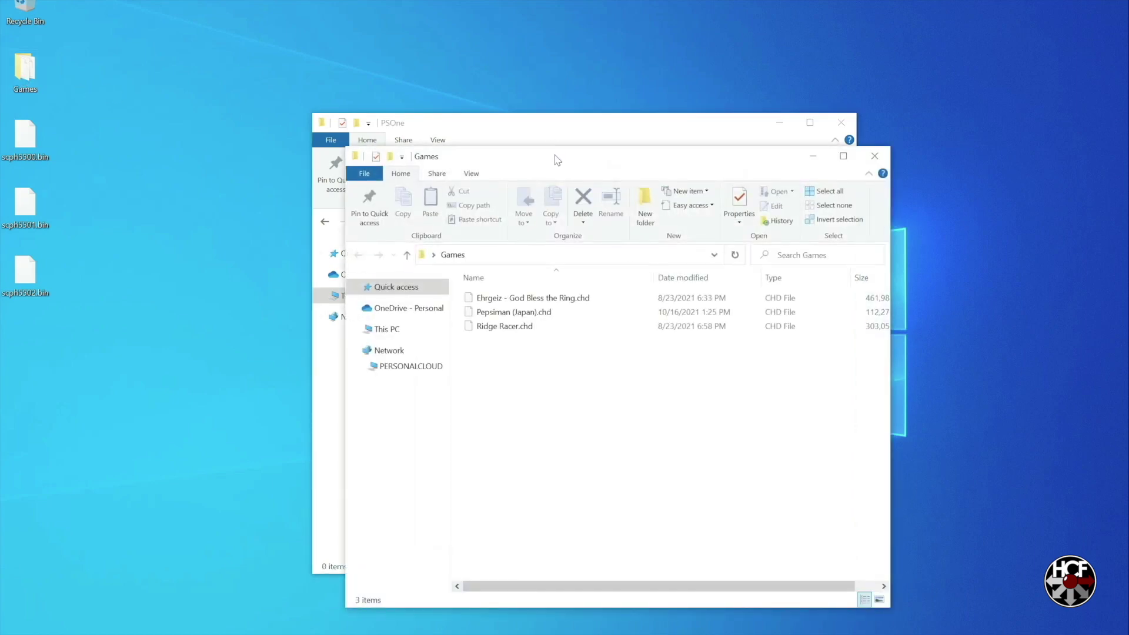
drag(554, 159, 860, 157)
drag(816, 383, 518, 303)
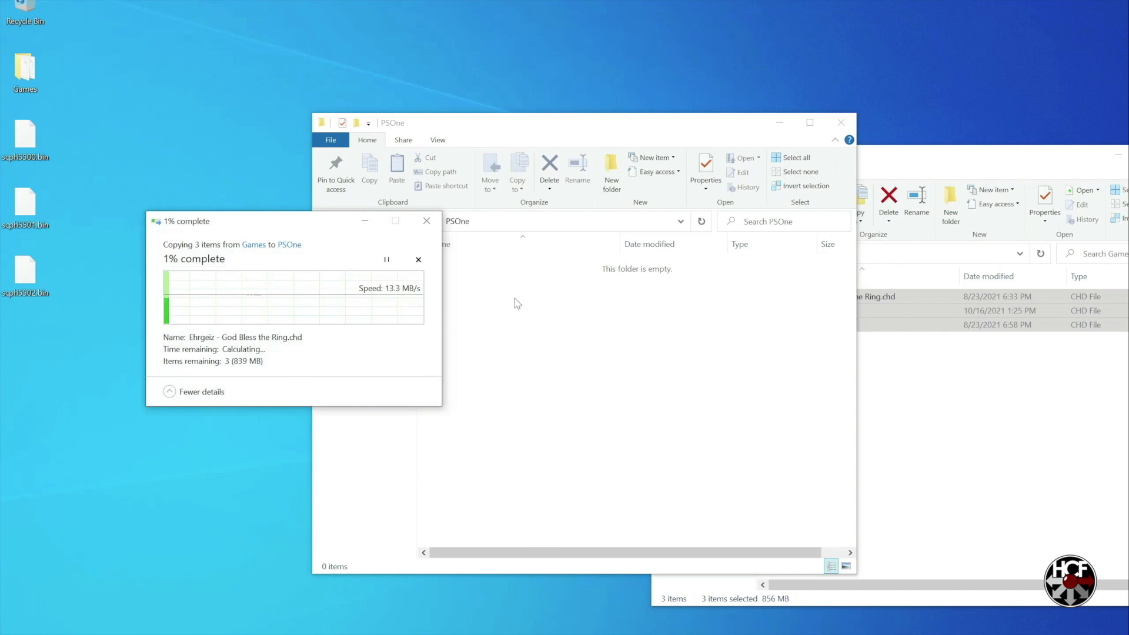
drag(923, 163, 623, 153)
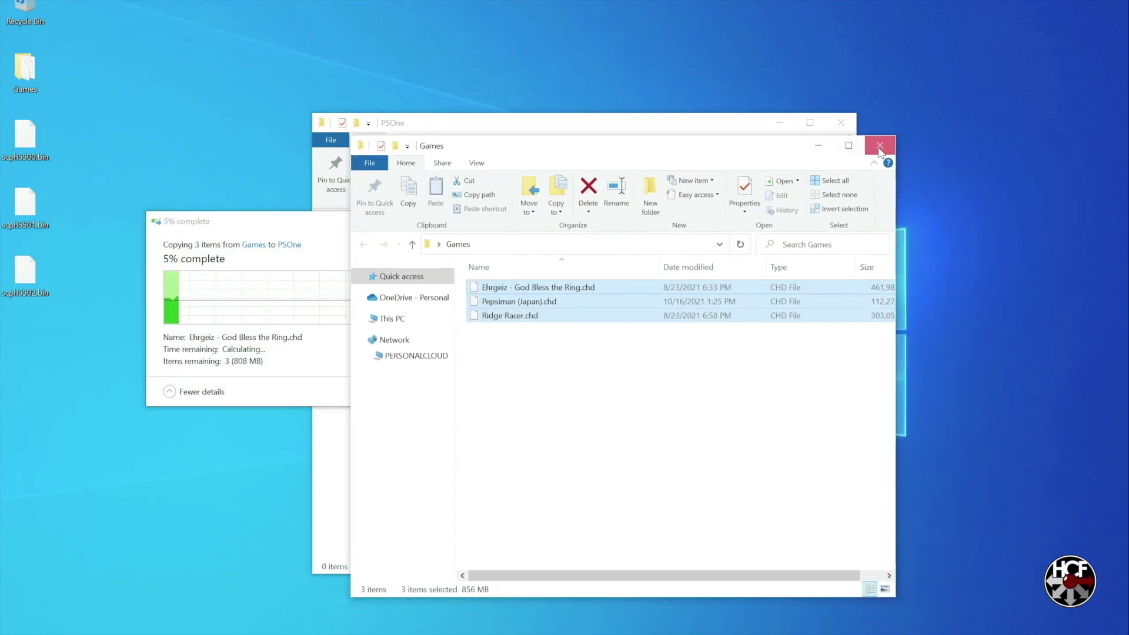
click(879, 147)
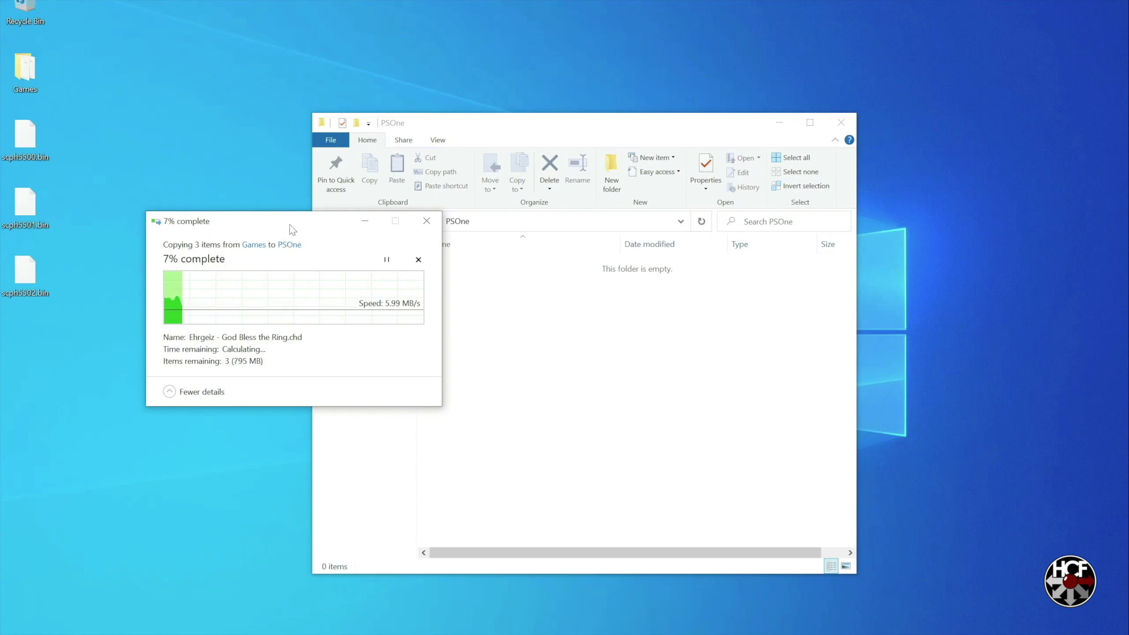
drag(291, 225, 572, 254)
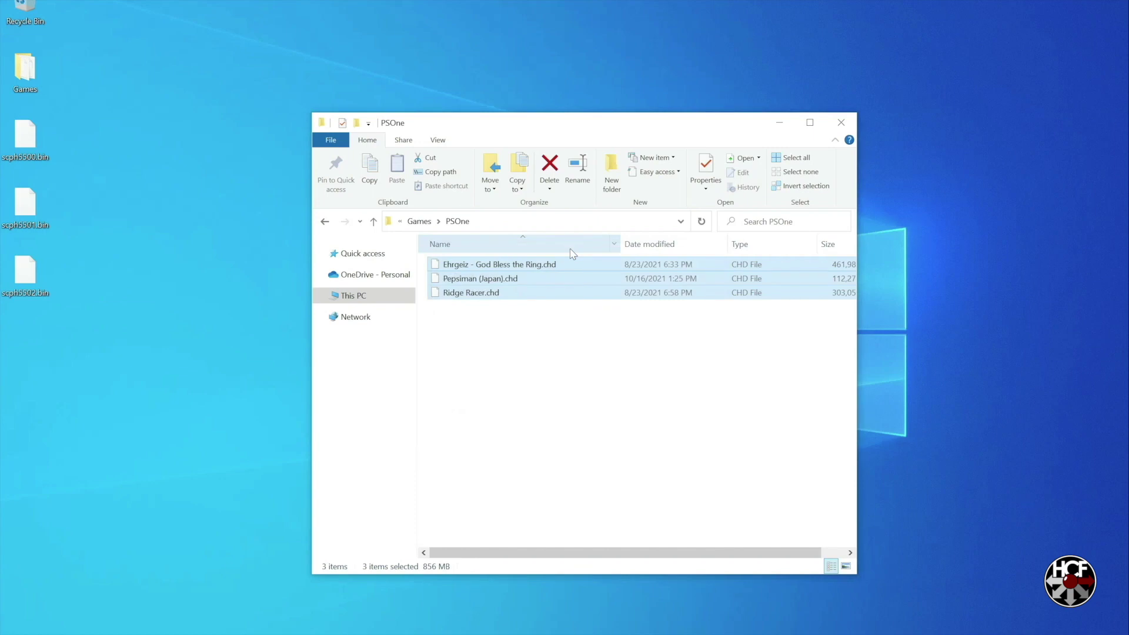
click(847, 126)
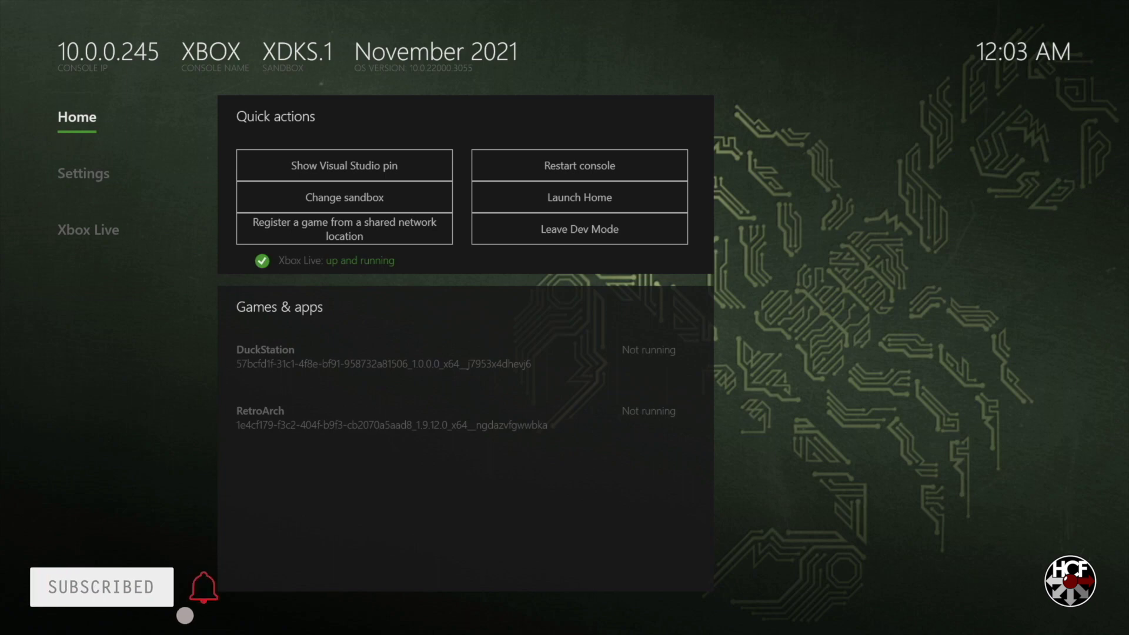
Launch RetroArch from the Games & apps list in Xbox Dev Home.
key(Right)
key(Down)
key(Down)
key(Down)
key(Down)
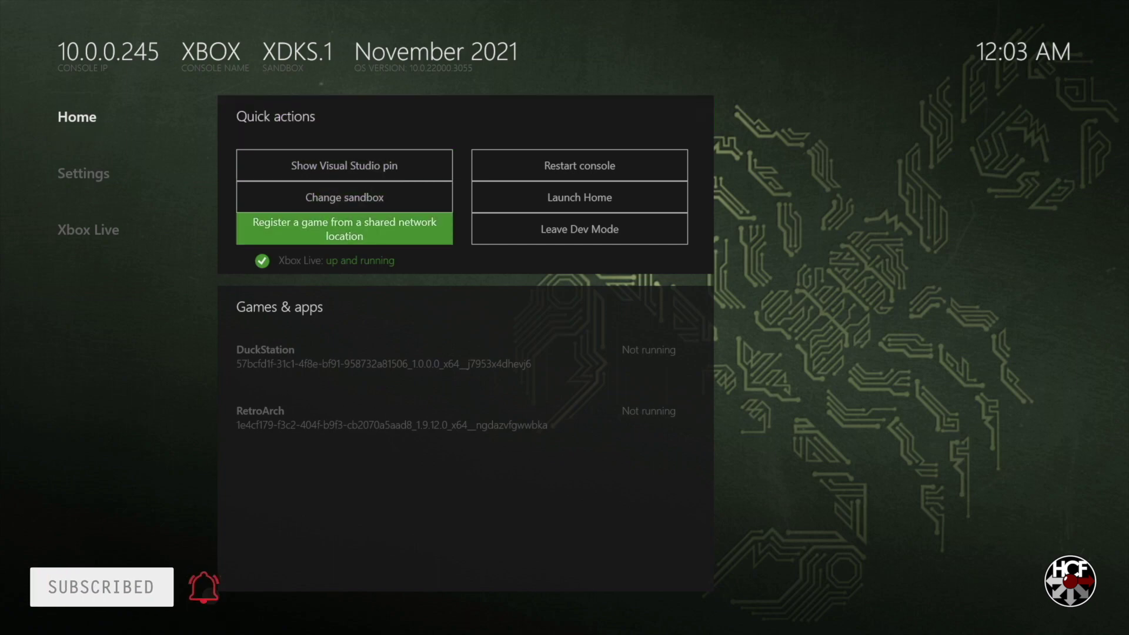
key(Down)
key(Return)
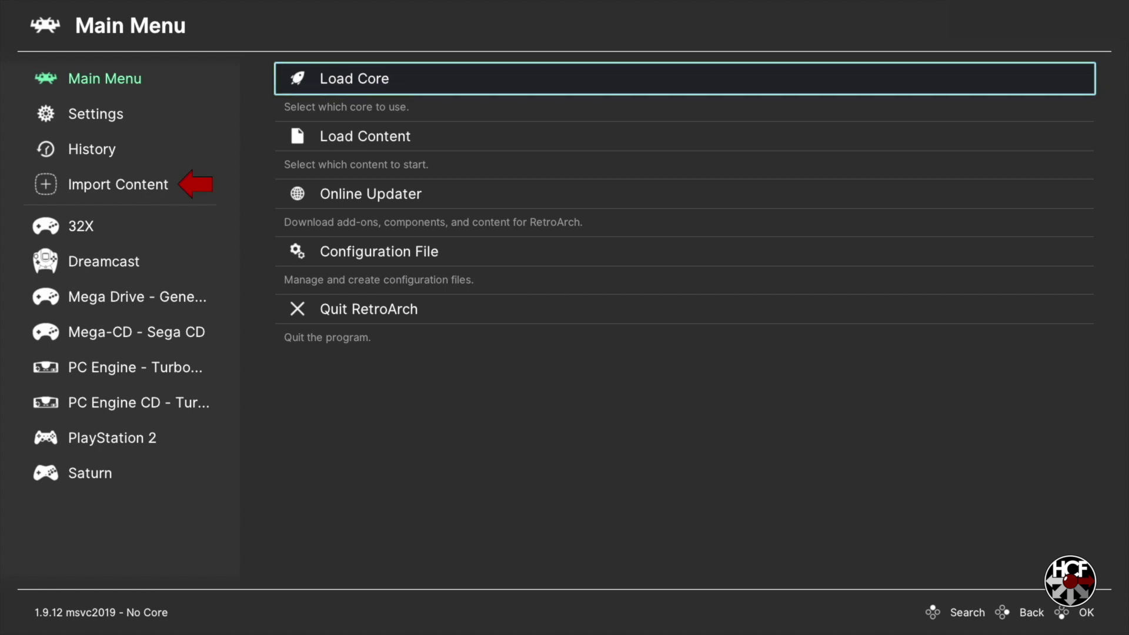
Open Import Content's Manual Scan settings and its content directory browser.
key(Left)
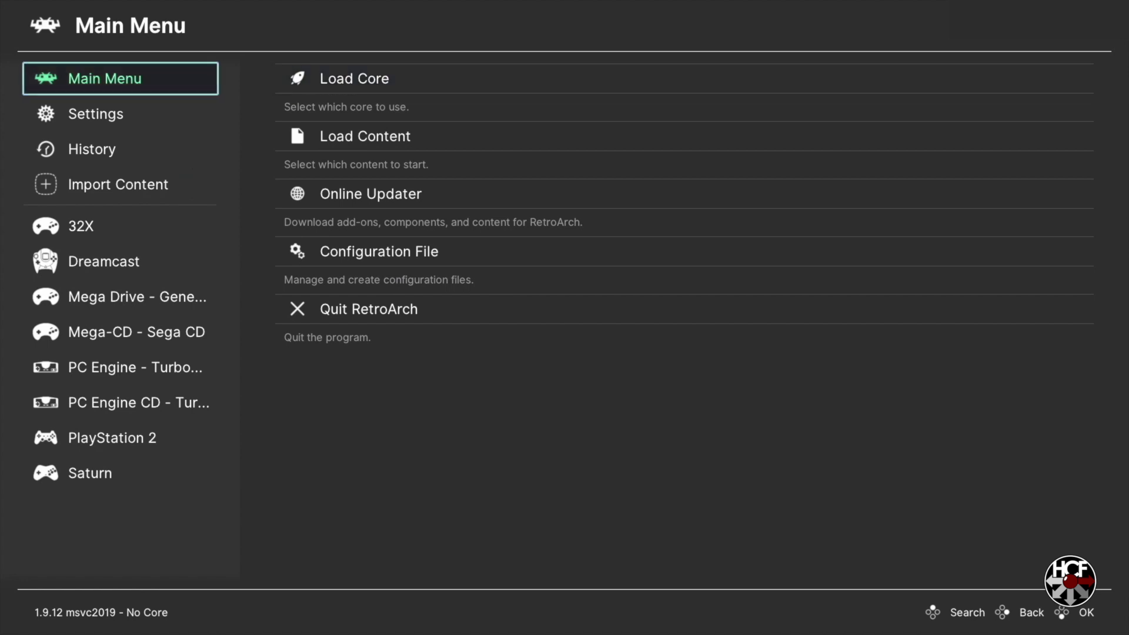
key(Down)
key(Down)
key(Down)
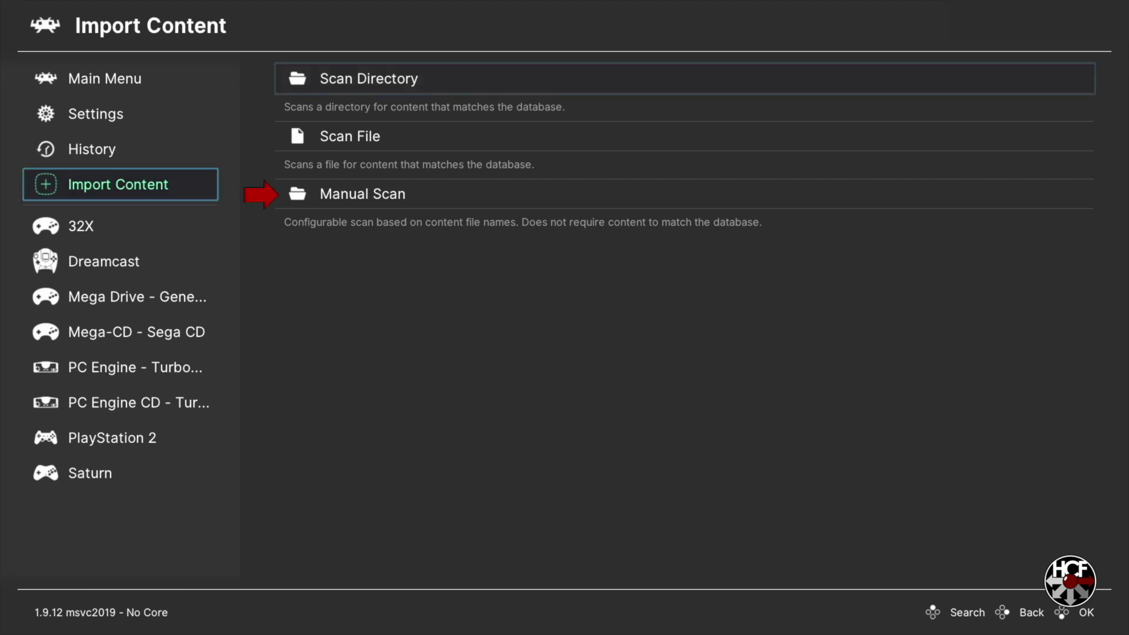
key(Right)
key(Down)
key(Down)
key(Return)
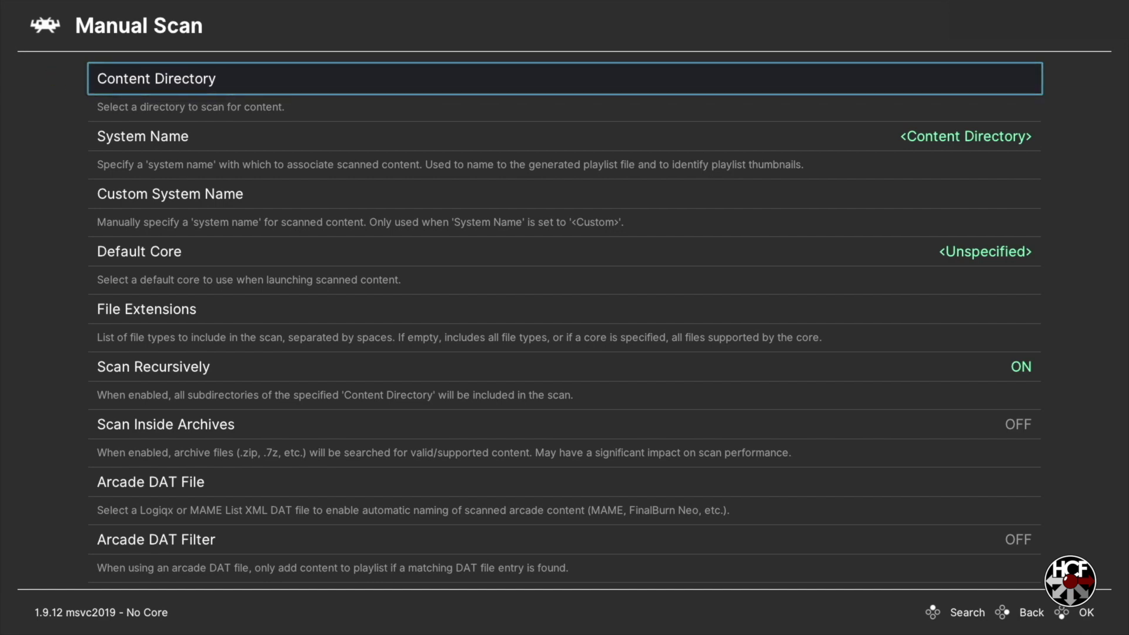
key(Return)
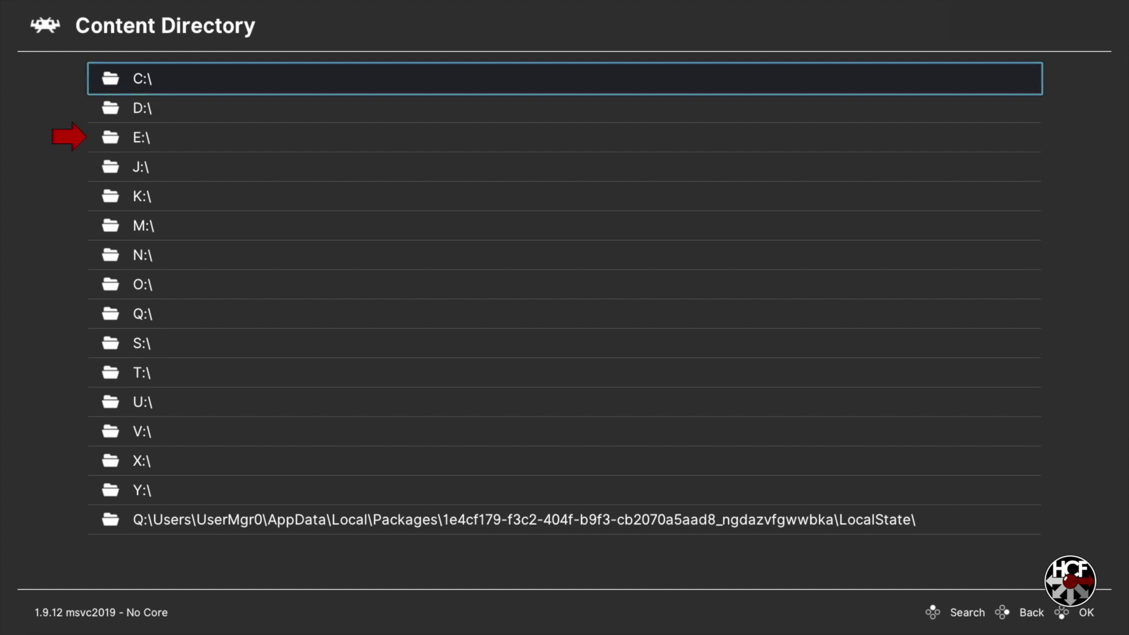
Browse to S:\Program Files\WindowsApps and into RetroArch's x64 package folder.
key(Down)
key(Down)
key(Return)
key(Down)
key(Down)
key(BackSpace)
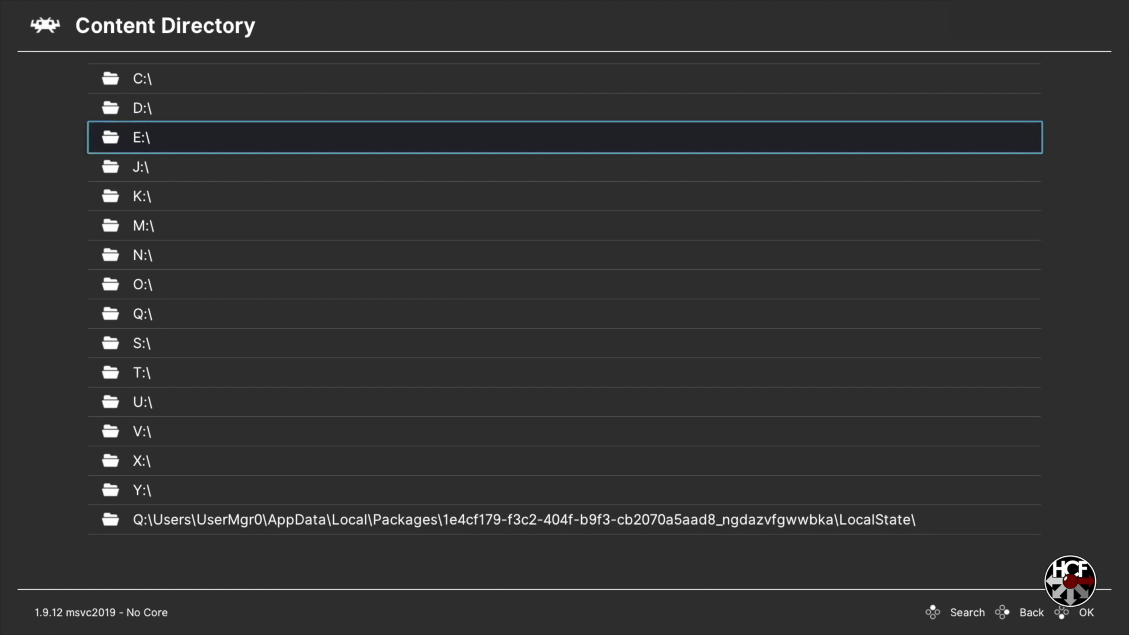
key(Down)
key(Down)
key(Down)
key(Down)
key(Down)
key(Down)
key(Down)
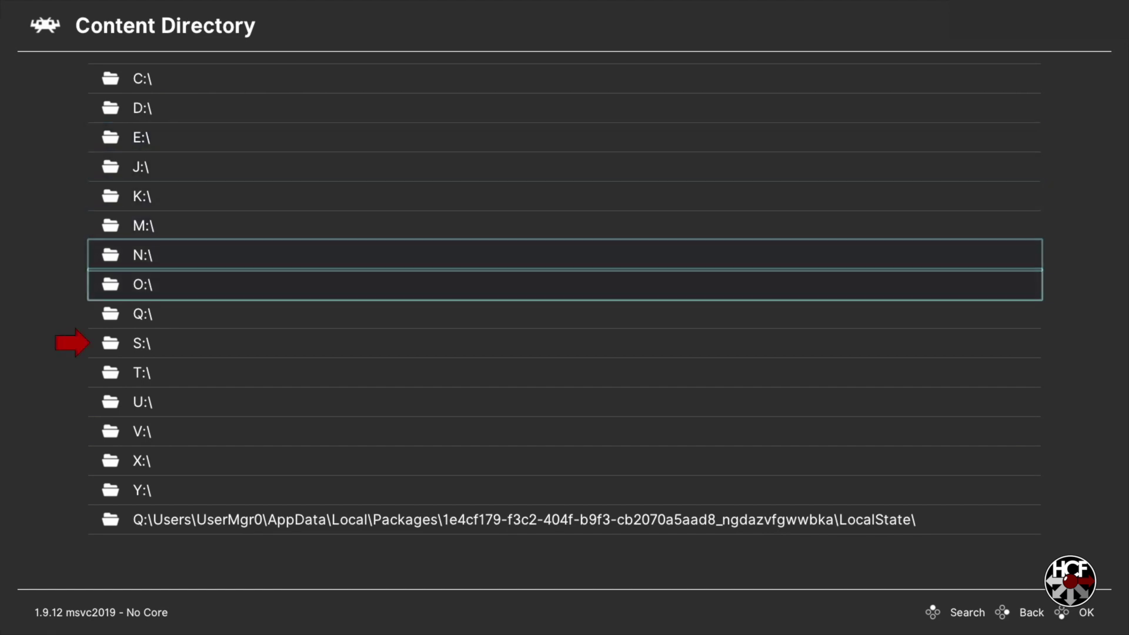
key(Return)
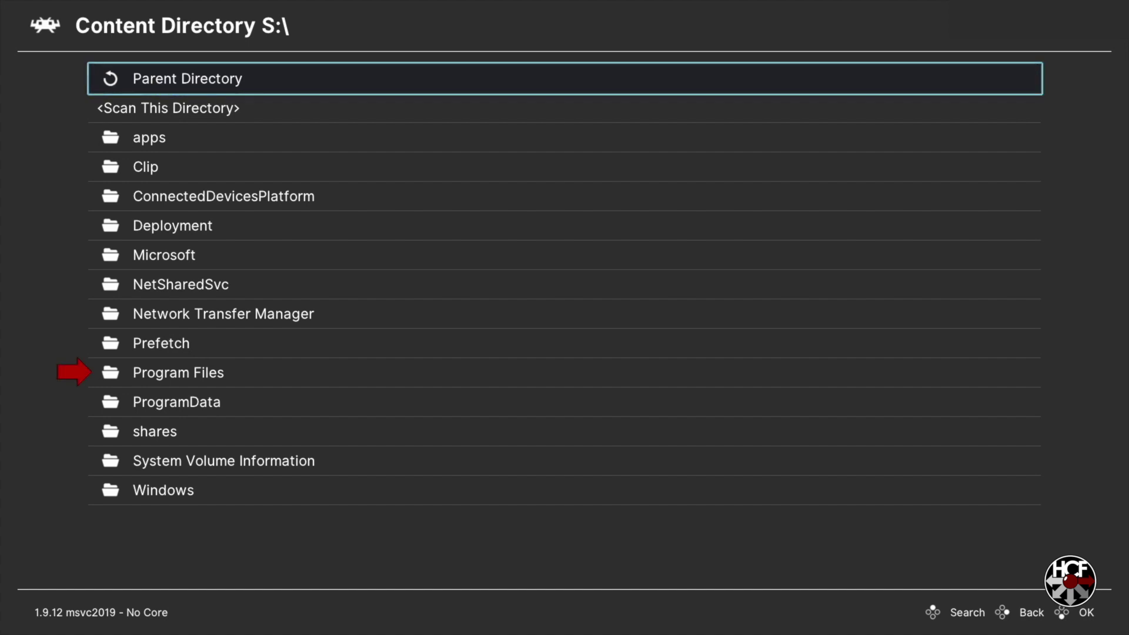
key(Down)
key(Down)
key(Down)
key(Down)
key(Down)
key(Down)
key(Down)
key(Down)
key(Down)
key(Down)
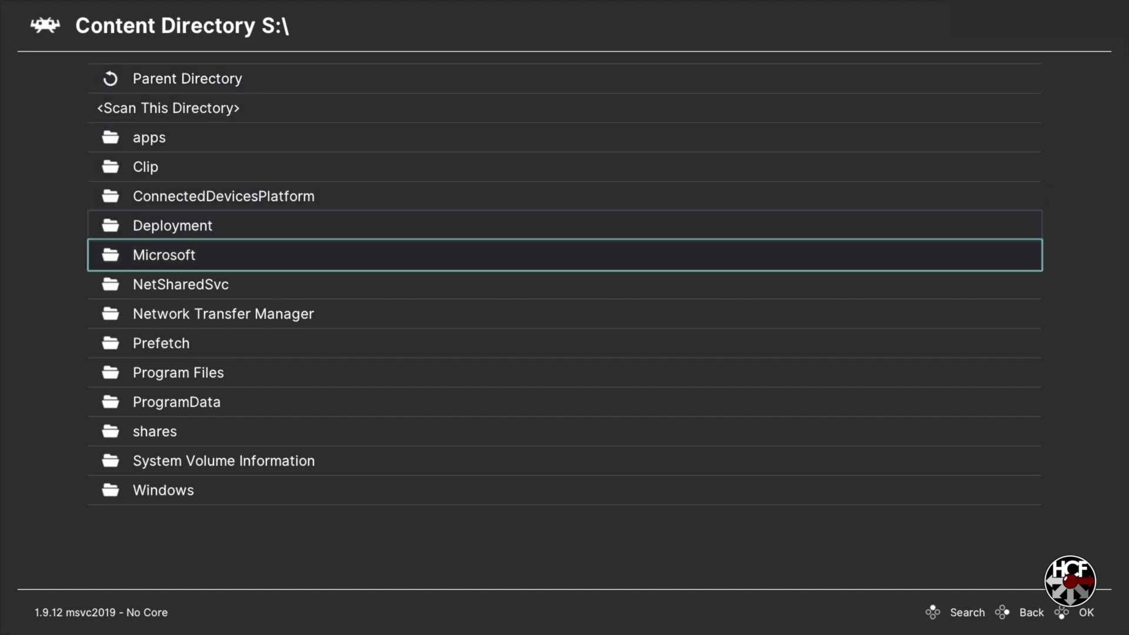
key(Return)
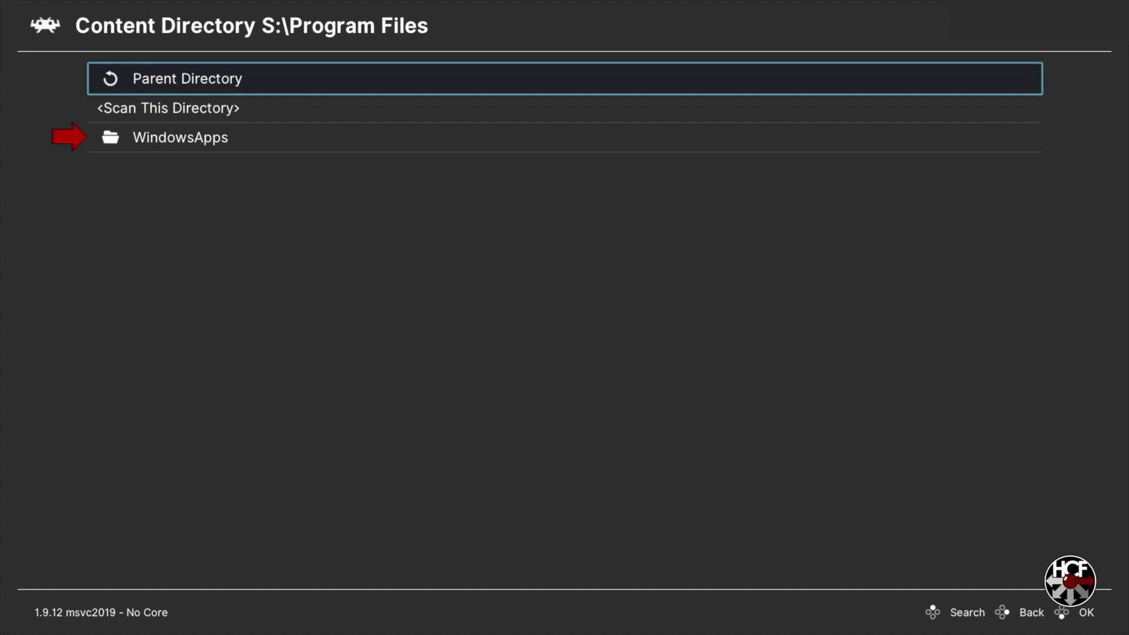
key(Down)
key(Down)
key(Return)
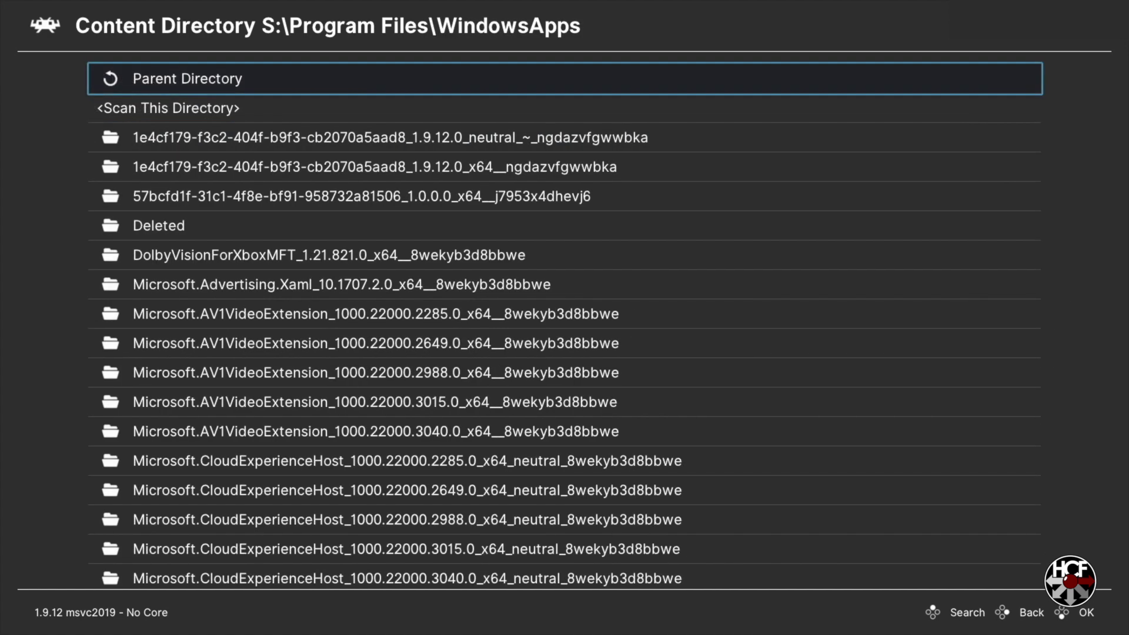
key(Down)
key(Down)
key(Return)
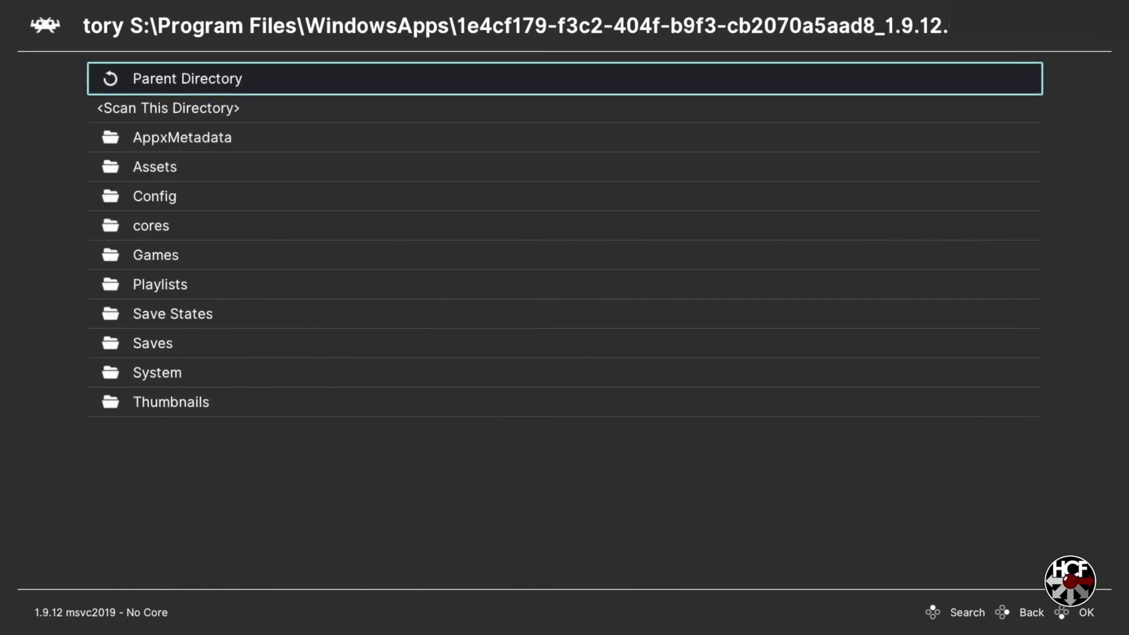
Open Games\PSOne and select it as the scan's content directory.
key(Down)
key(Down)
key(Down)
key(Down)
key(Down)
key(Down)
key(Return)
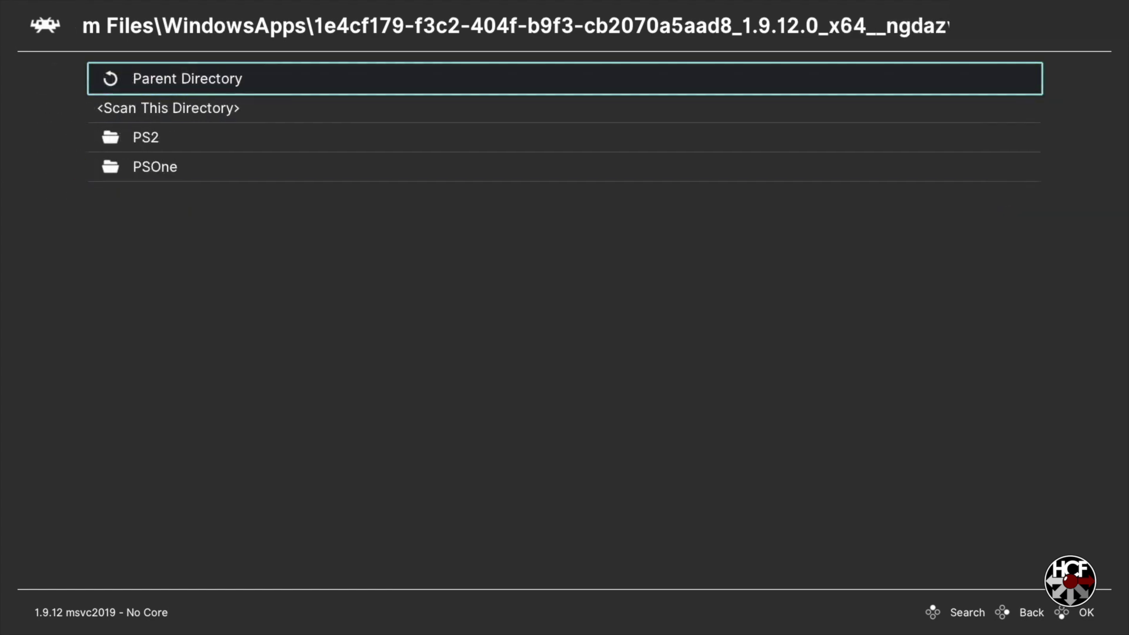
key(Down)
key(Down)
key(Down)
key(Return)
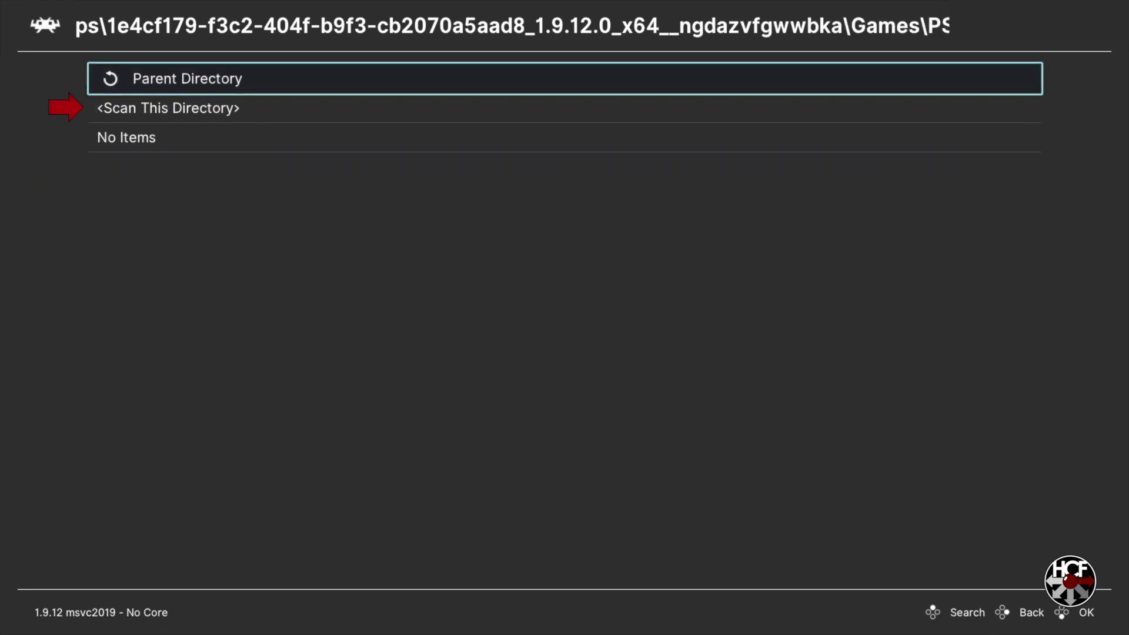
key(Return)
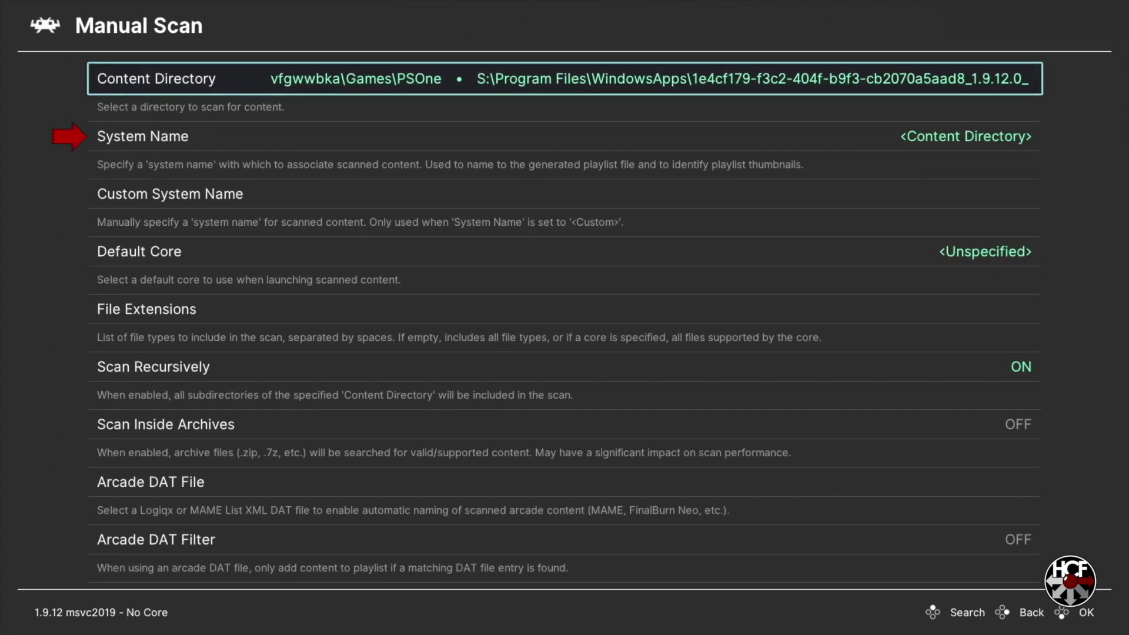
Set the scan's System Name to Sony - PlayStation and Default Core to DuckStation.
key(Down)
key(Return)
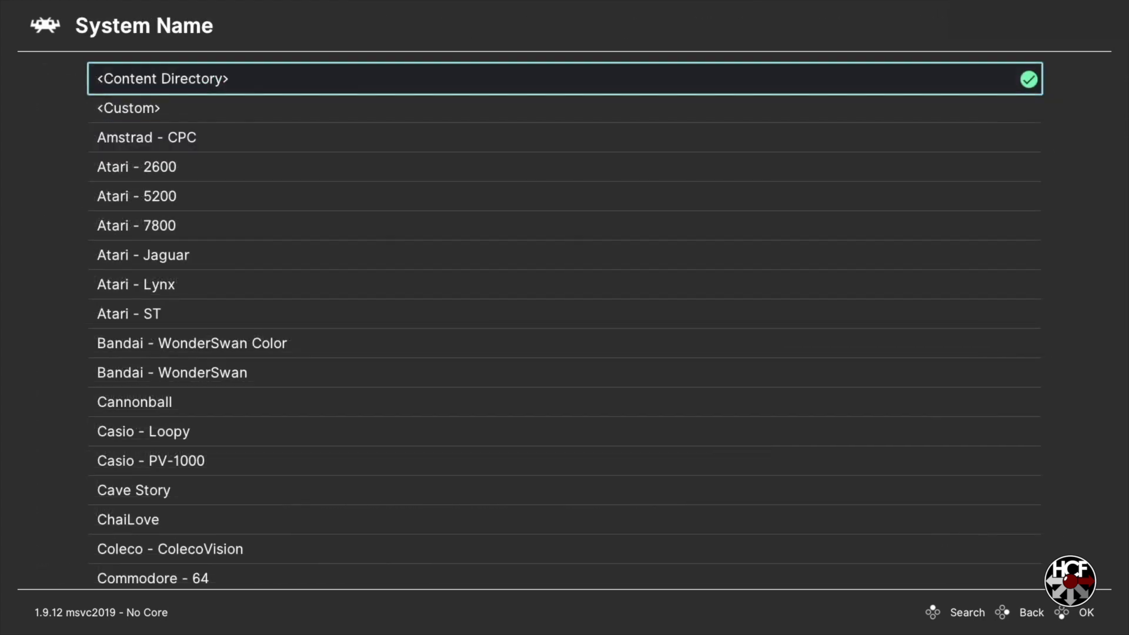
key(Up)
key(Up)
key(Up)
key(Up)
key(Up)
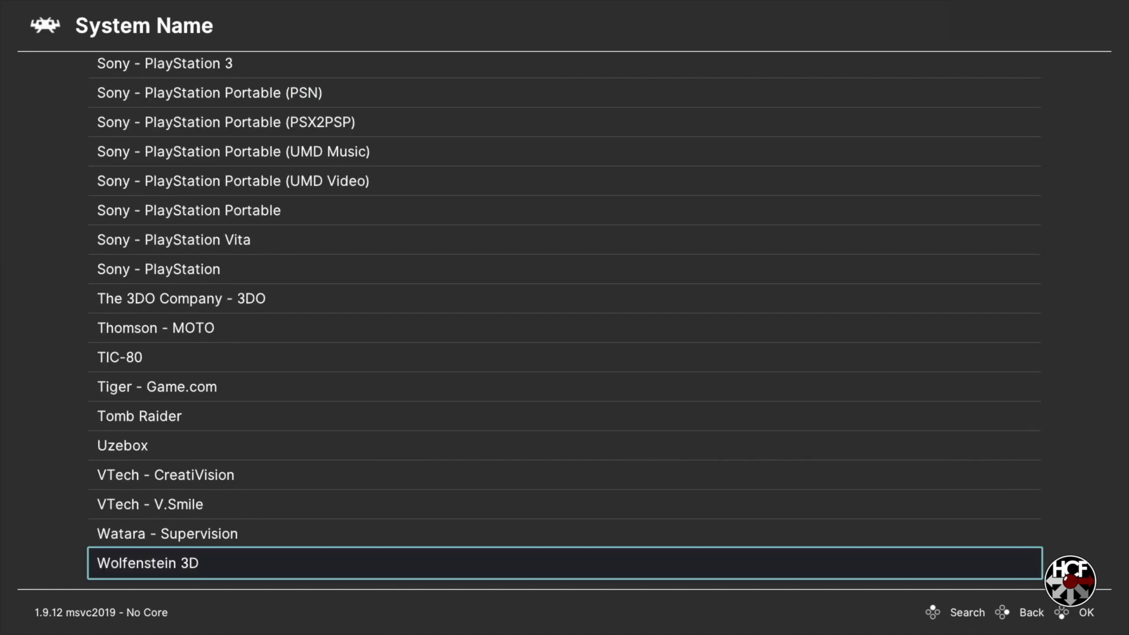
key(Up)
key(Up)
key(Up)
key(Up)
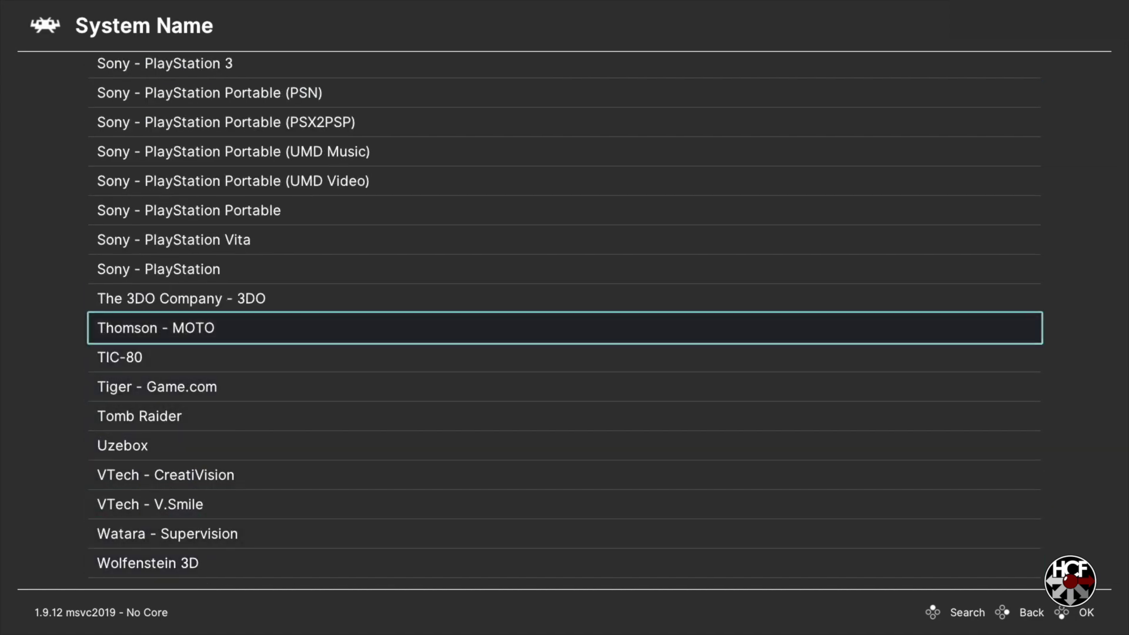
key(Return)
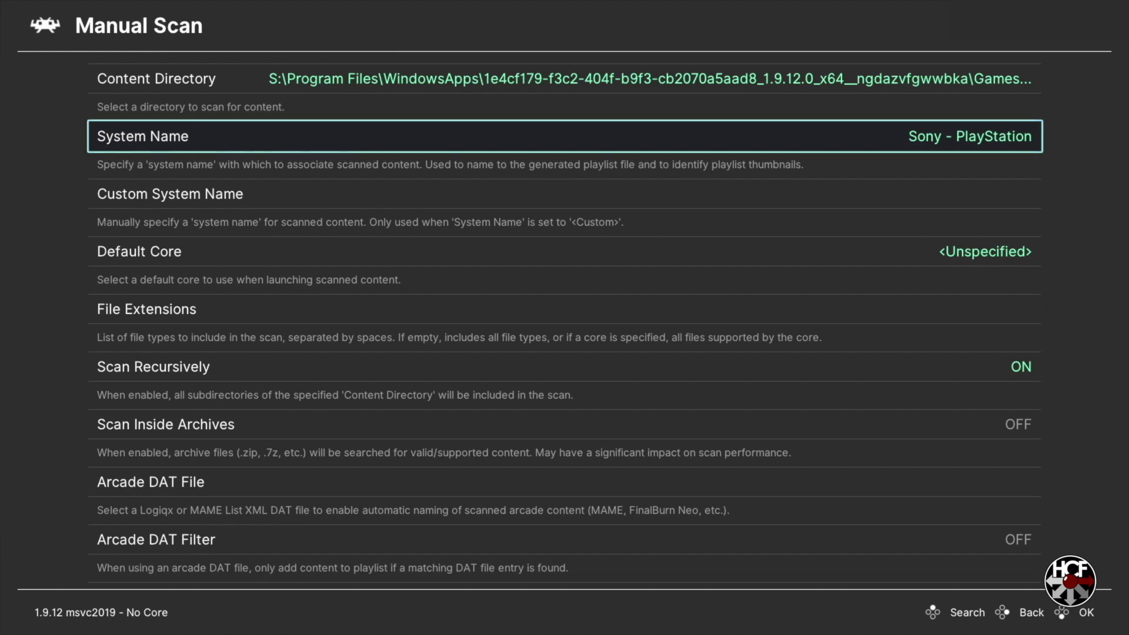
key(Down)
key(Down)
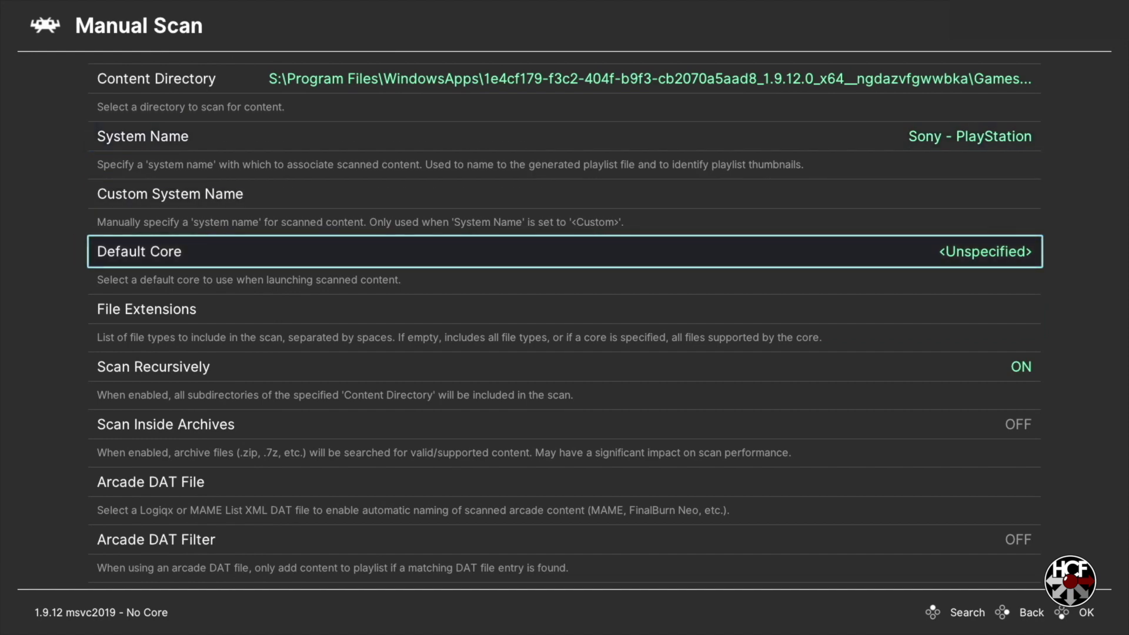
key(Return)
key(Up)
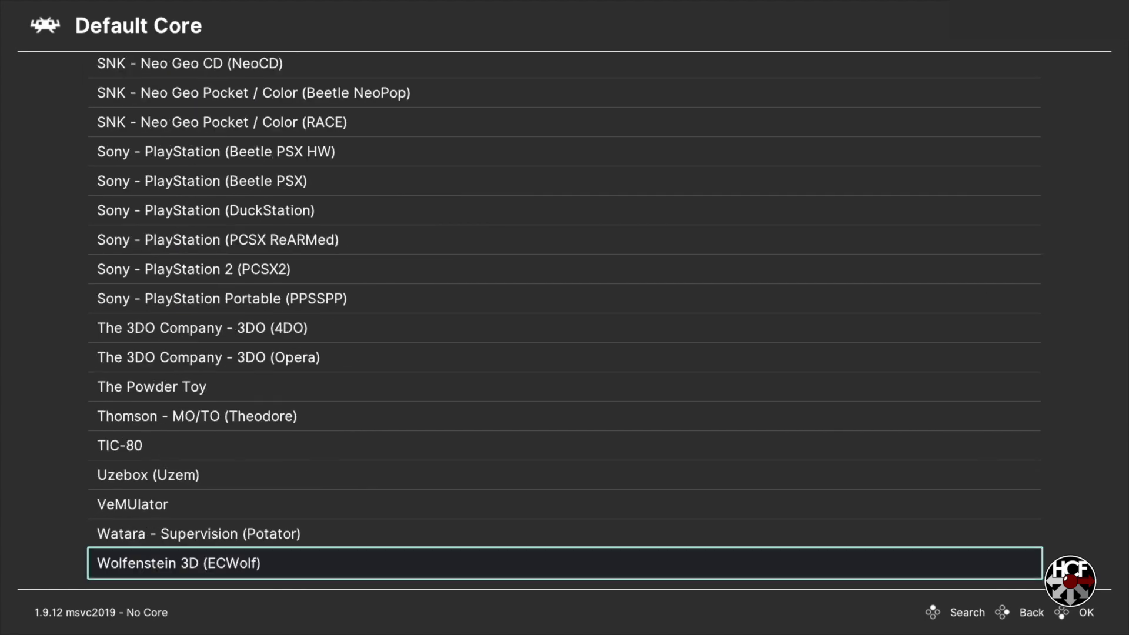
key(Up)
key(Up)
key(Up)
key(Up)
key(Up)
key(Up)
key(Up)
key(Up)
key(Up)
key(Up)
key(Up)
key(Up)
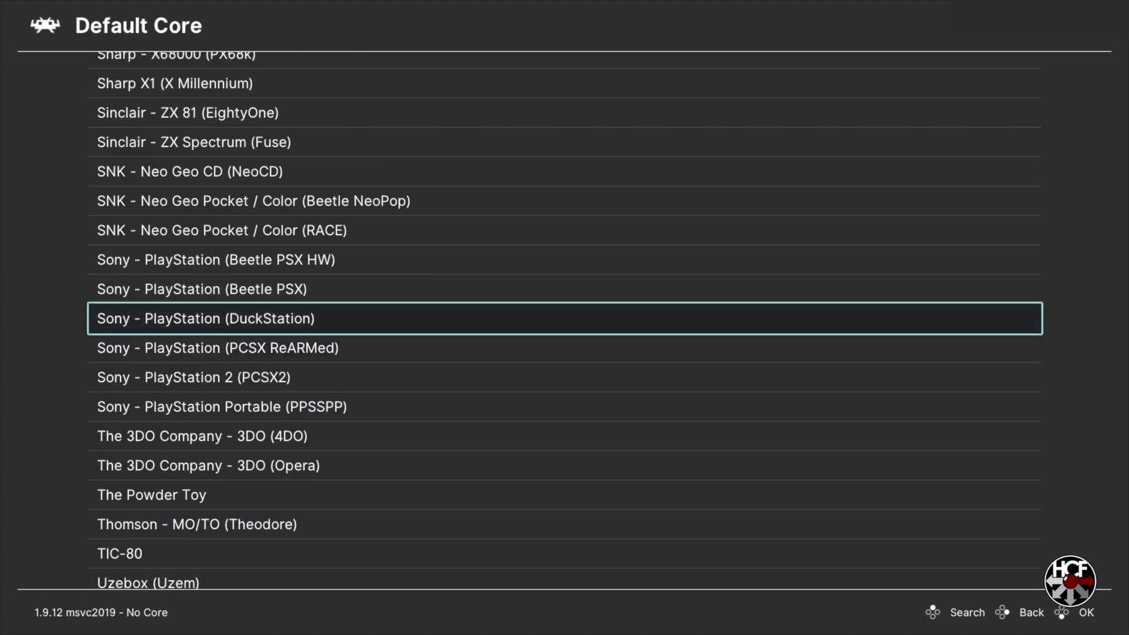
key(Return)
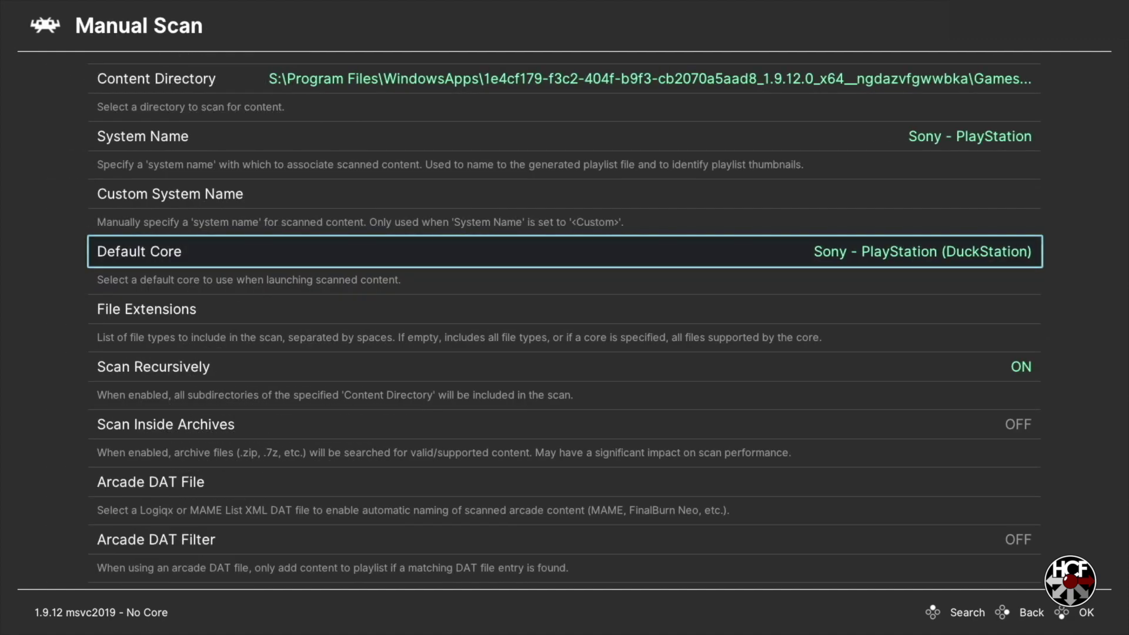
Start the scan of PSOne, then open the new PlayStation playlist.
key(Down)
key(Down)
key(Down)
key(Down)
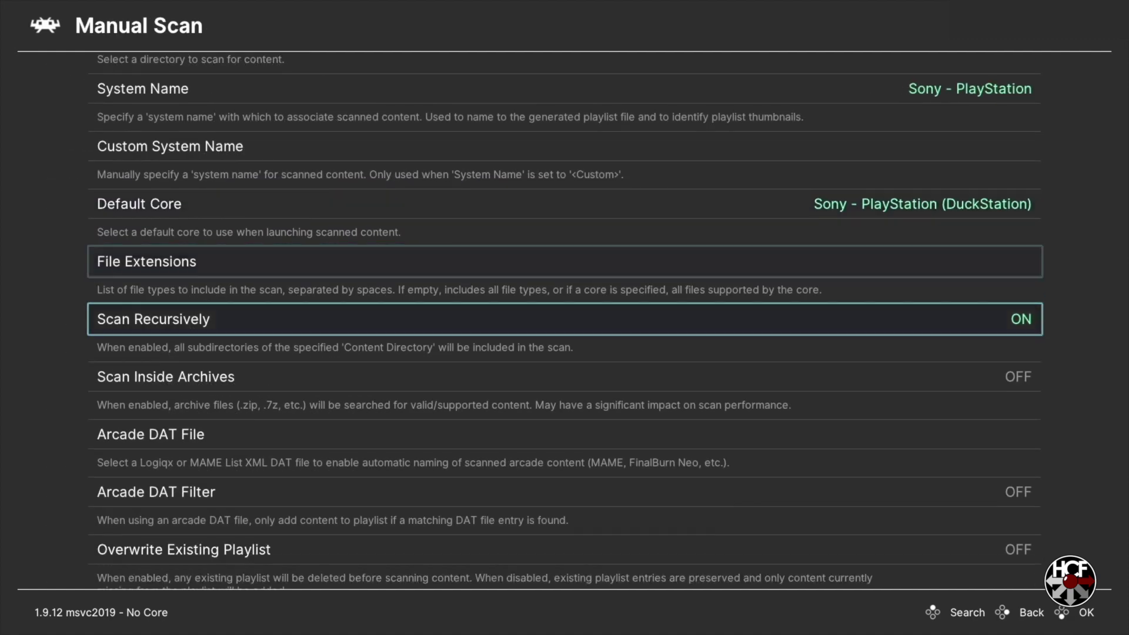
key(Down)
key(Down)
key(Down)
key(Down)
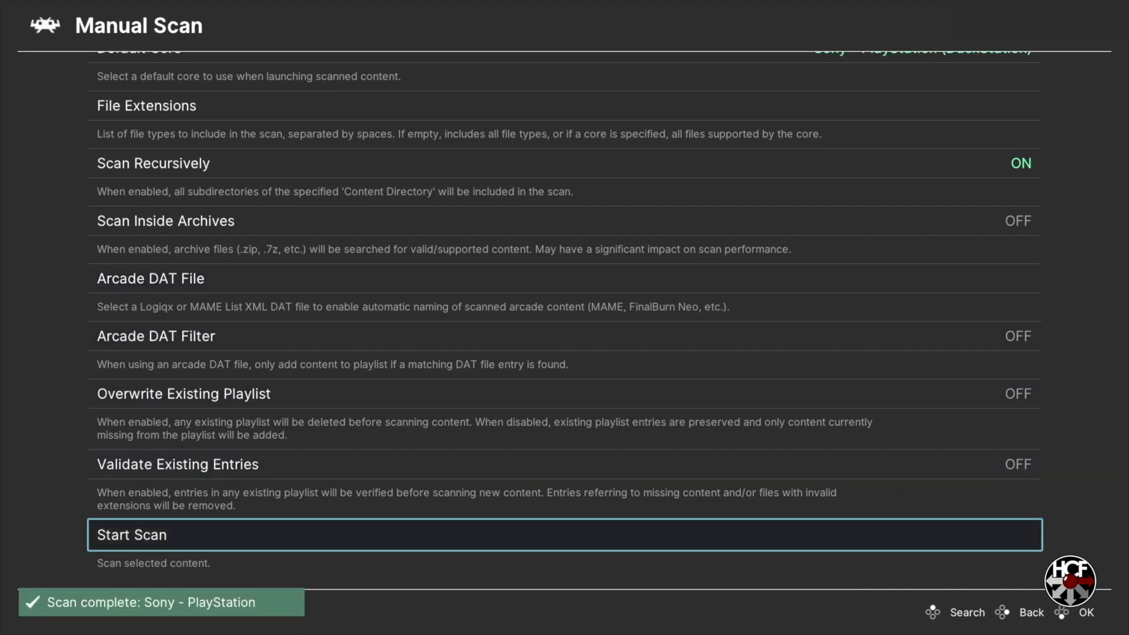
key(BackSpace)
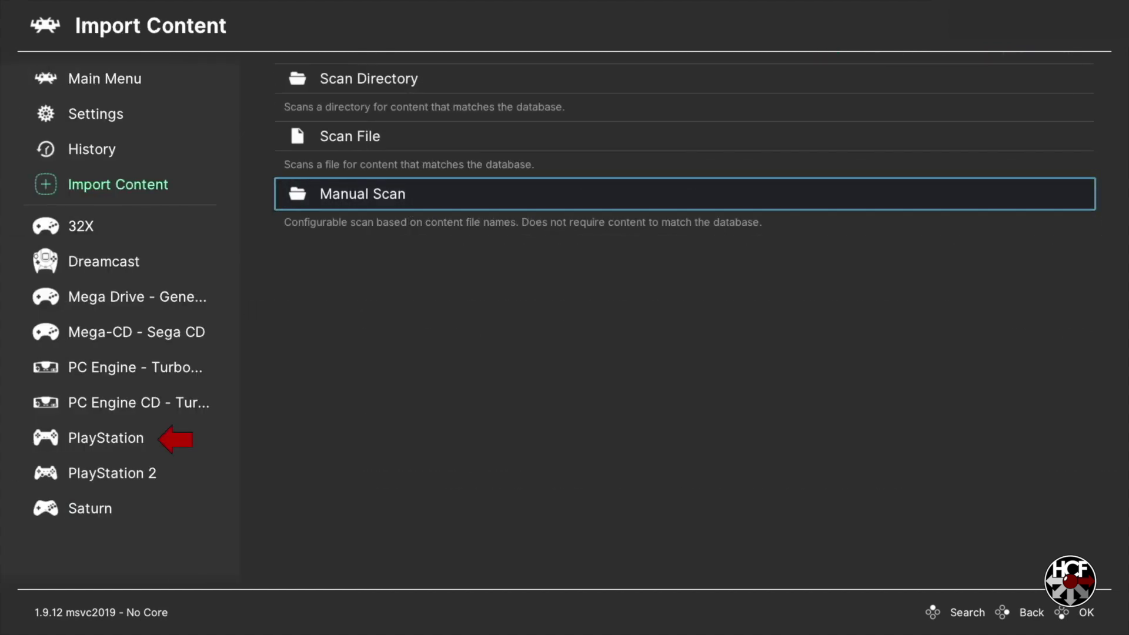
key(Left)
key(Down)
key(Down)
key(Down)
key(Down)
key(Down)
key(Down)
key(Down)
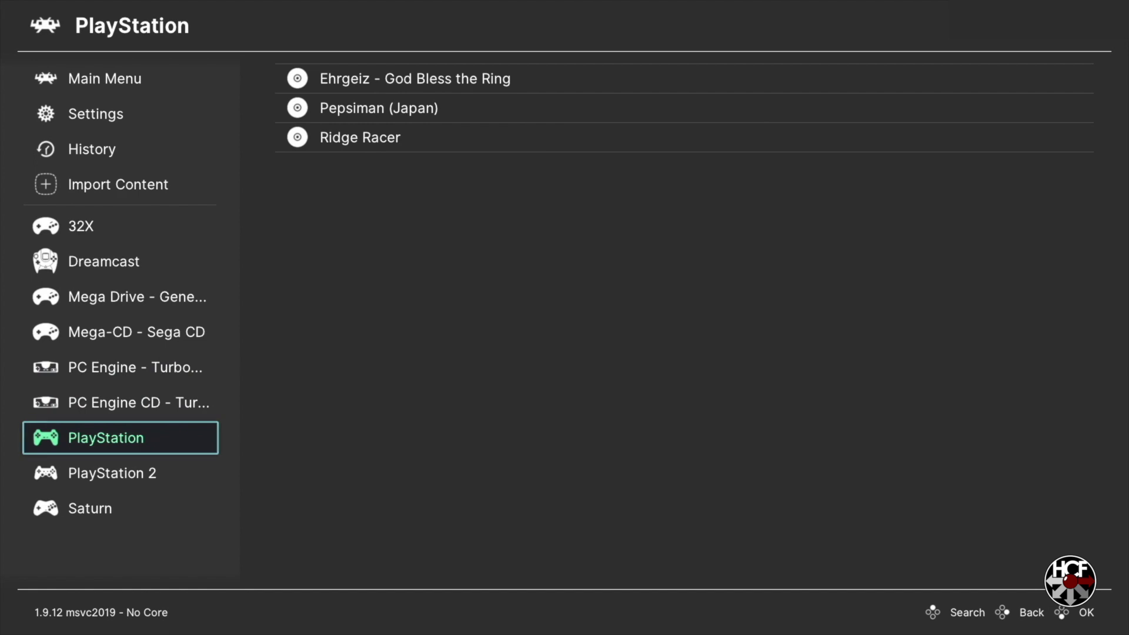
key(Right)
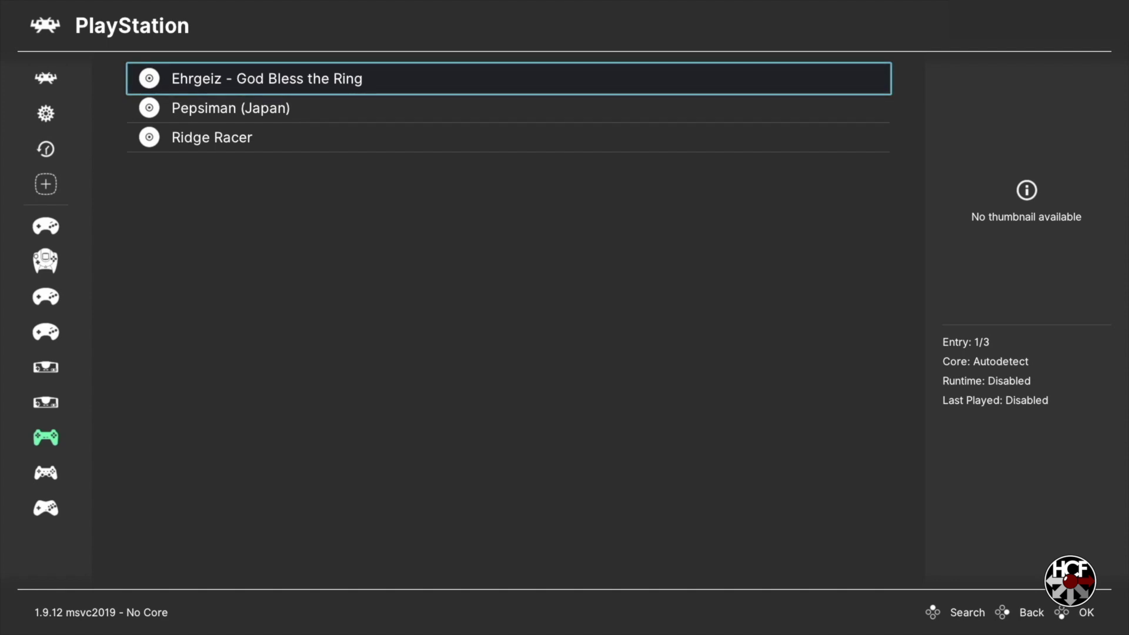
Run Ehrgeiz - God Bless the Ring on DuckStation and bring up the Quick Menu.
key(Return)
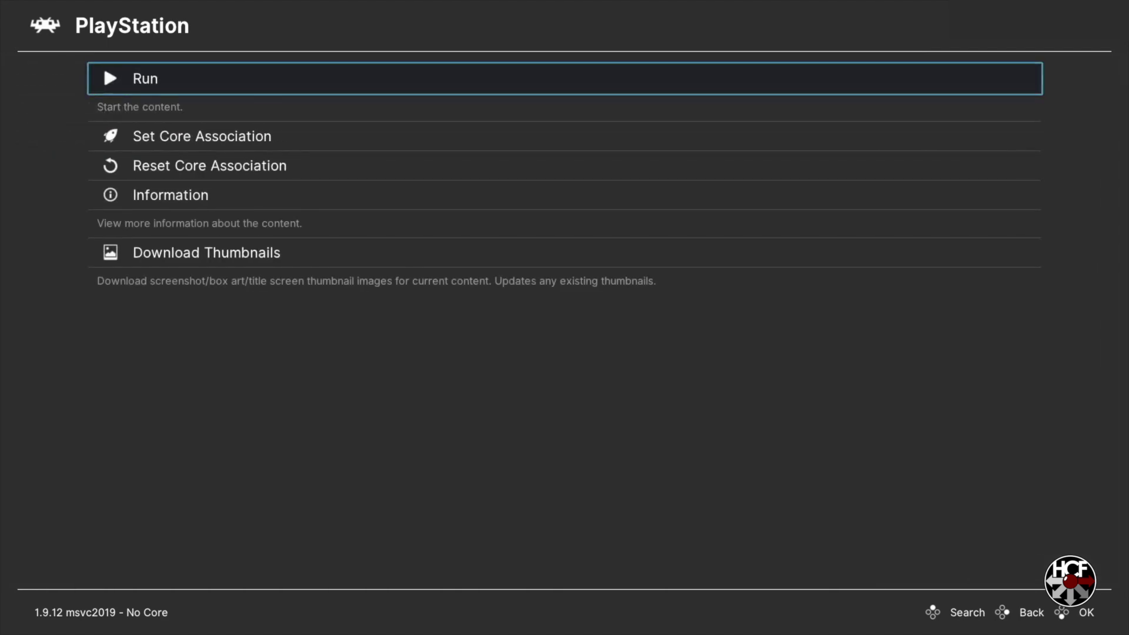
key(Return)
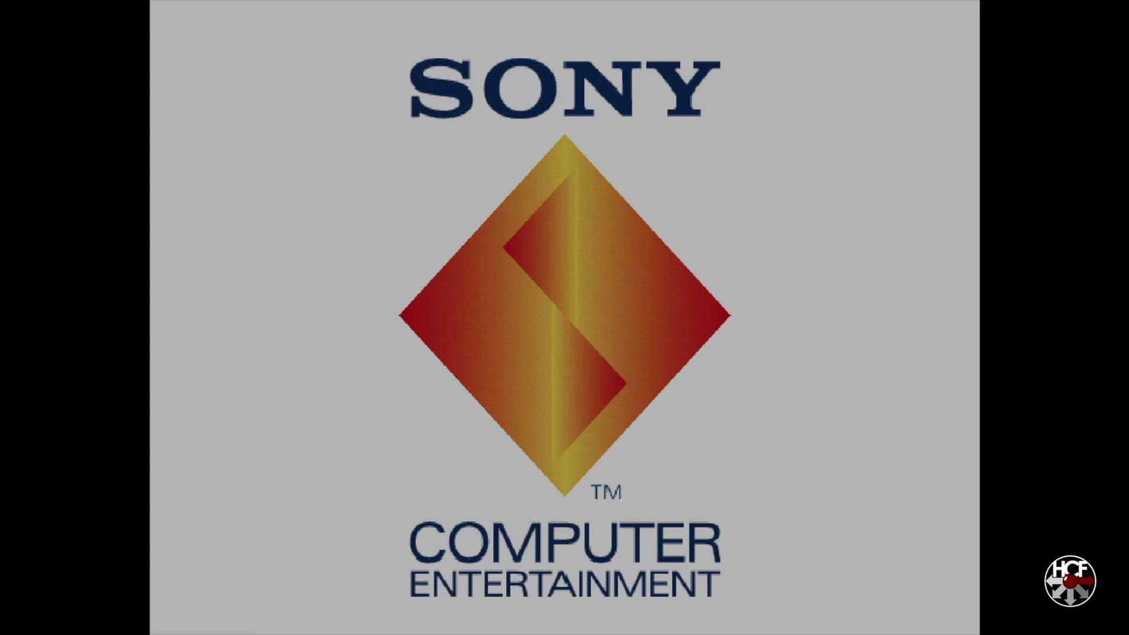
key(F1)
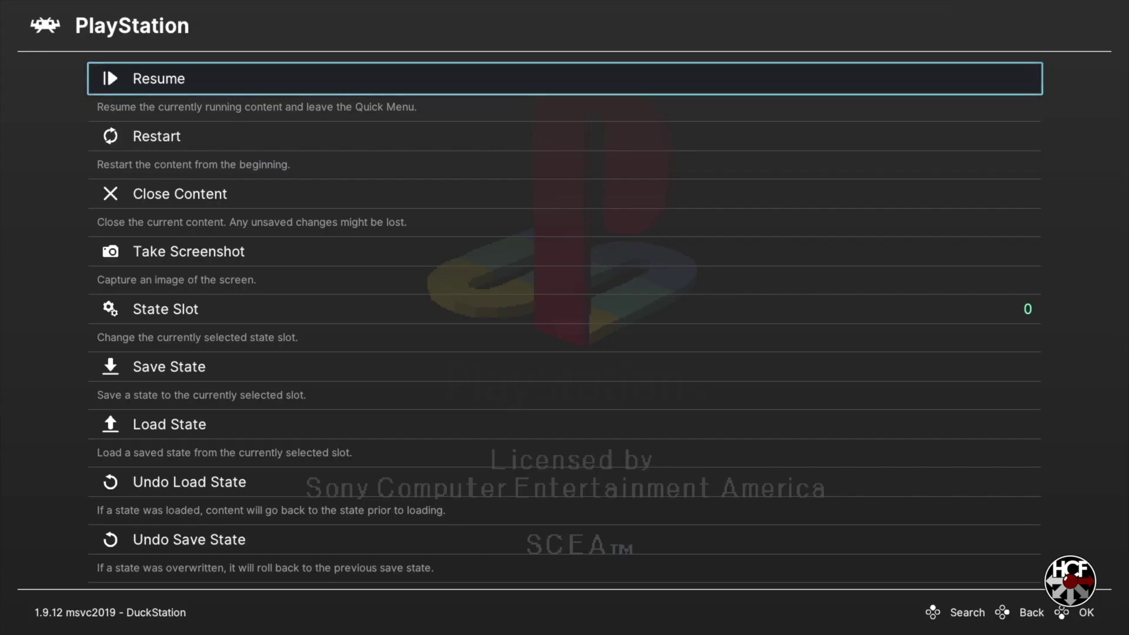
Review DuckStation's Console Settings from Fast Boot down to CPU Execution Mode without changes.
key(Down)
key(Down)
key(Down)
key(Down)
key(Down)
key(Down)
key(Down)
key(Down)
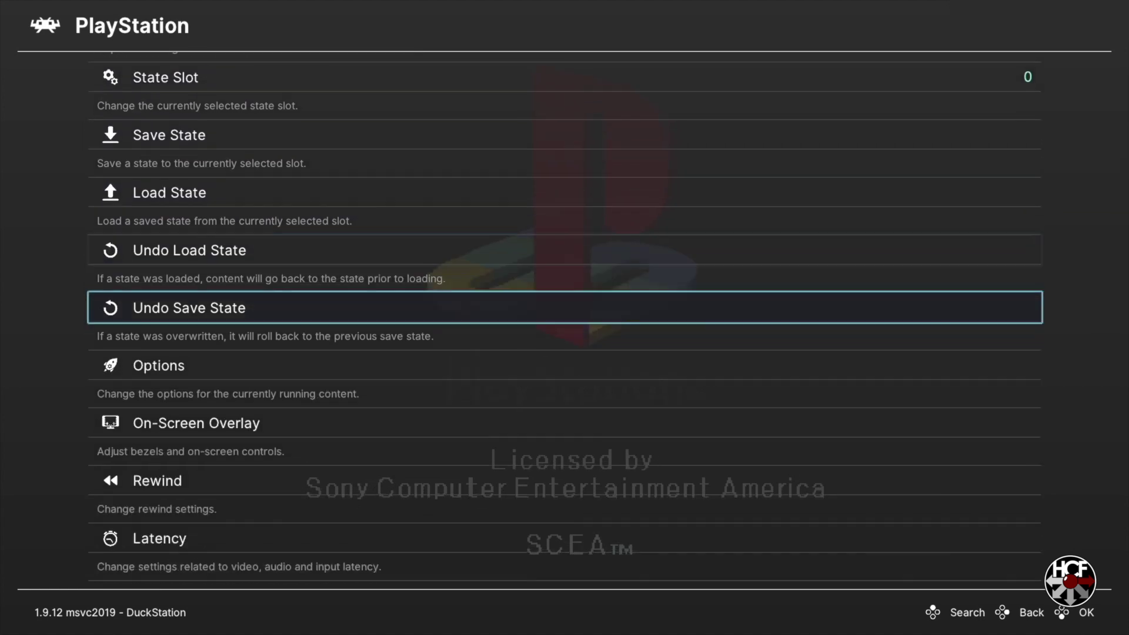
key(Down)
key(Return)
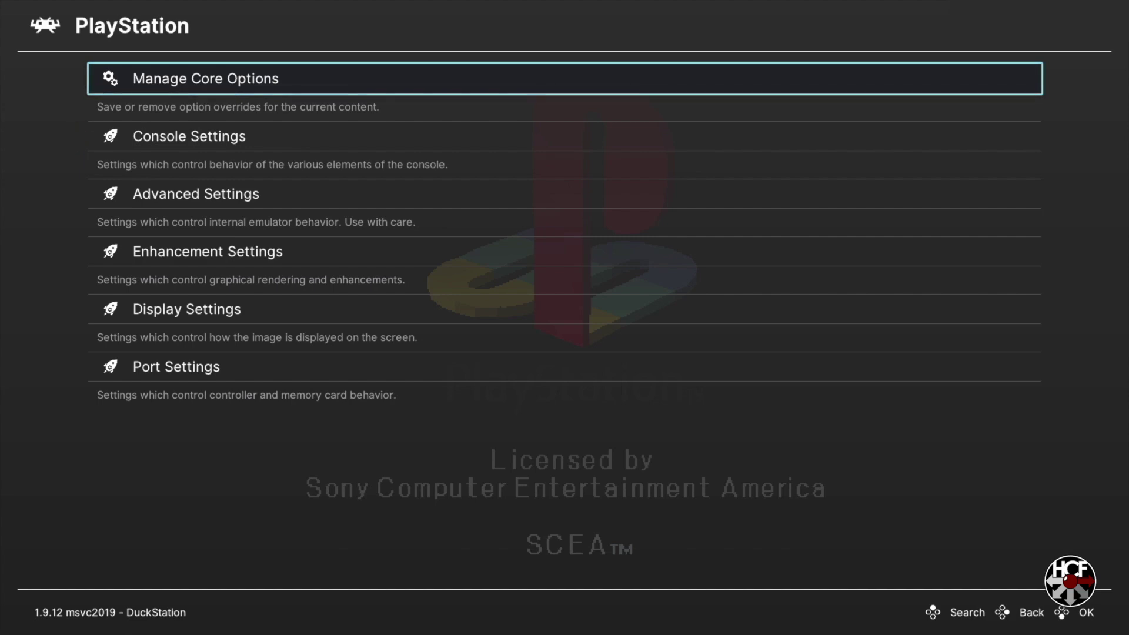
key(Return)
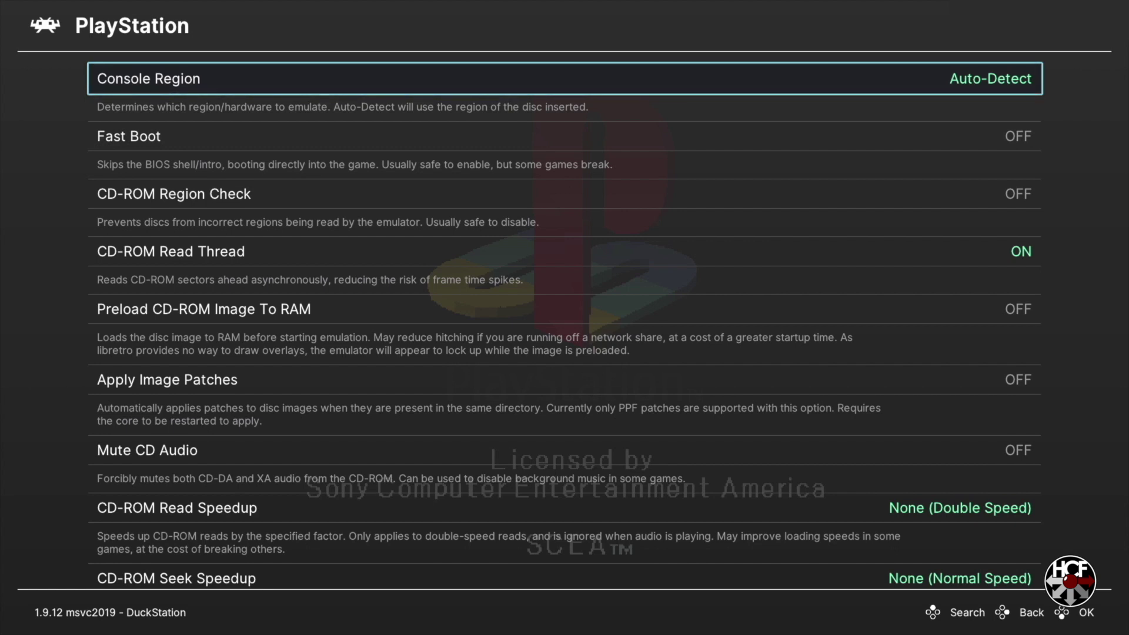
click(564, 136)
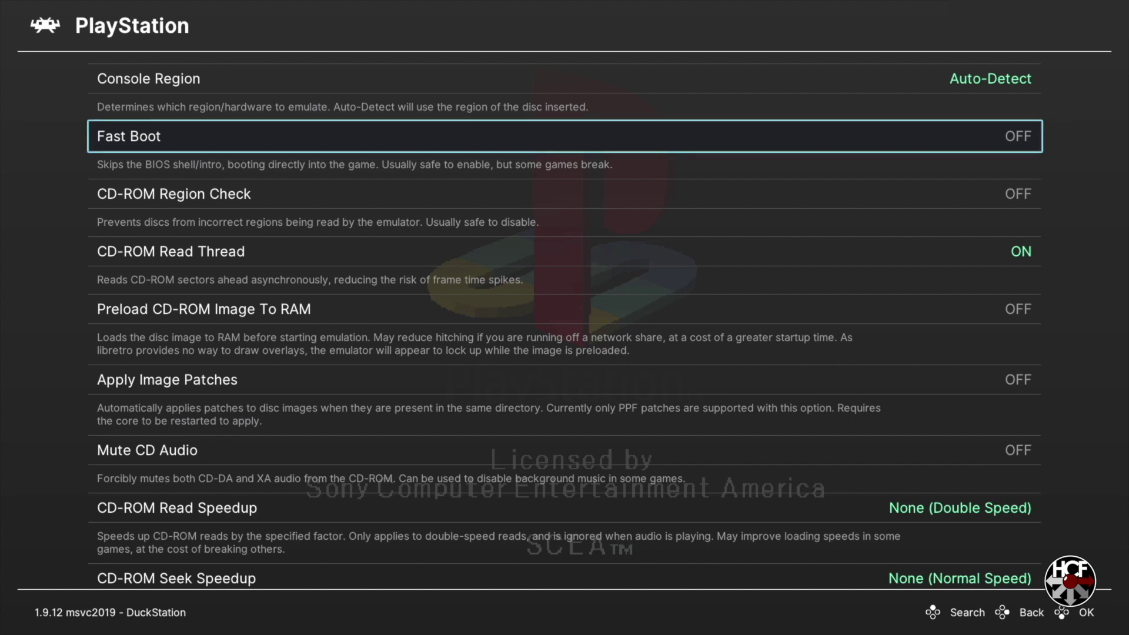
key(Down)
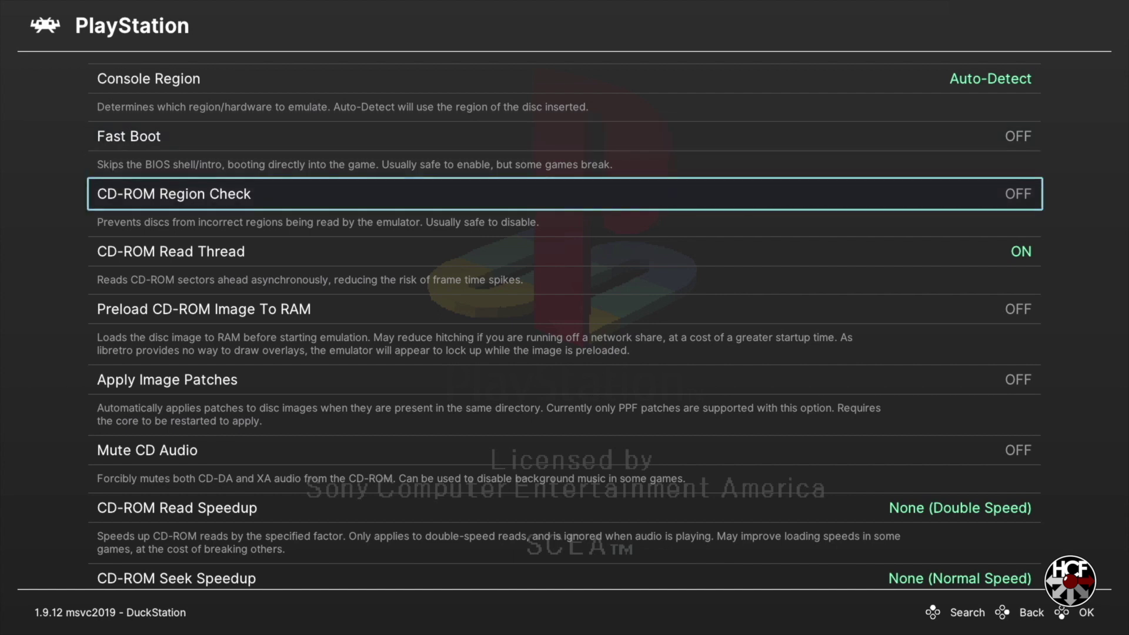
key(Down)
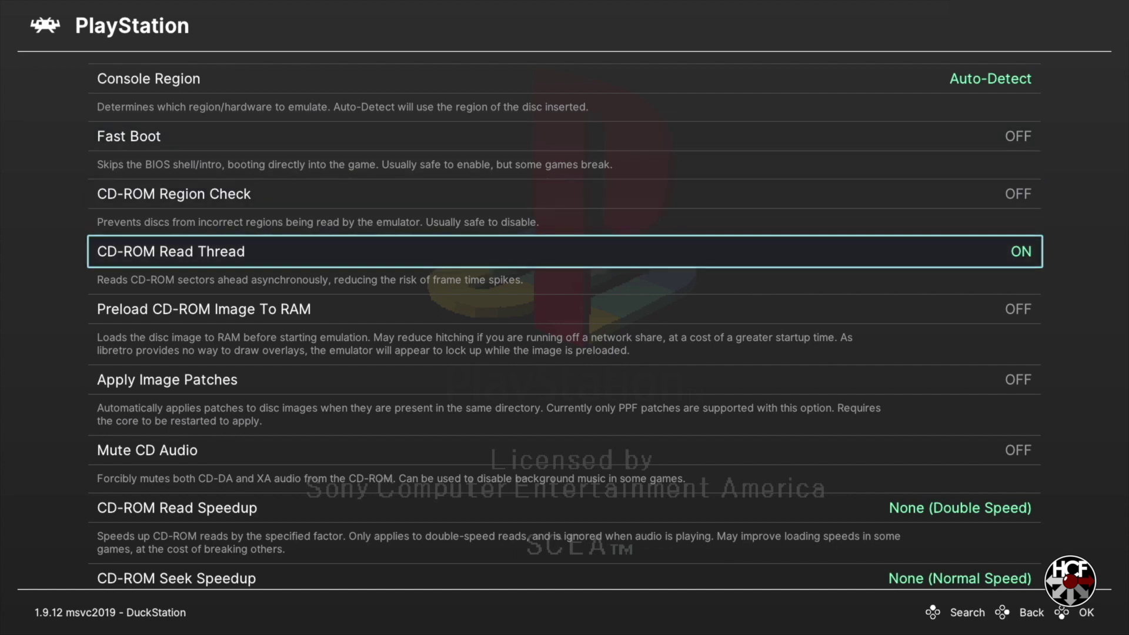
key(Down)
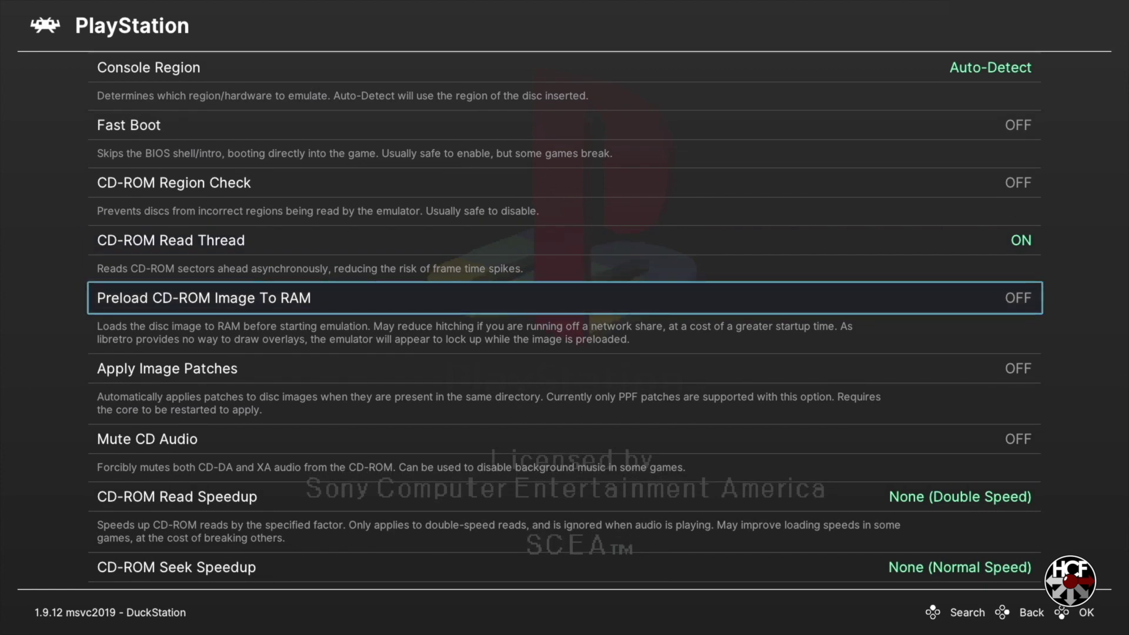
key(Down)
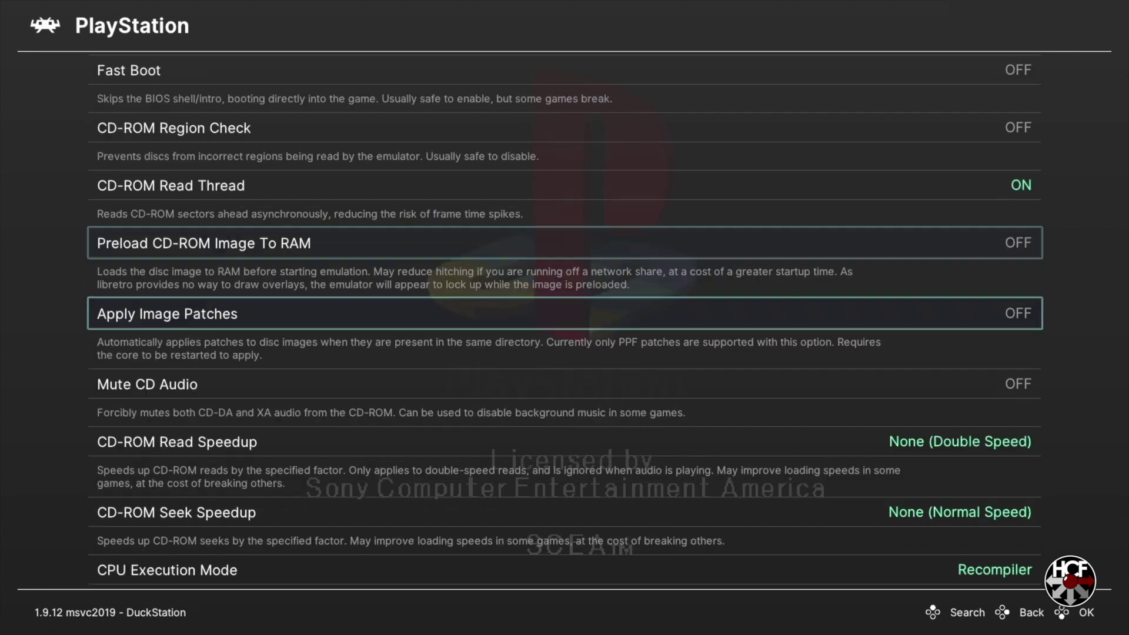
key(Down)
key(Down)
key(Down)
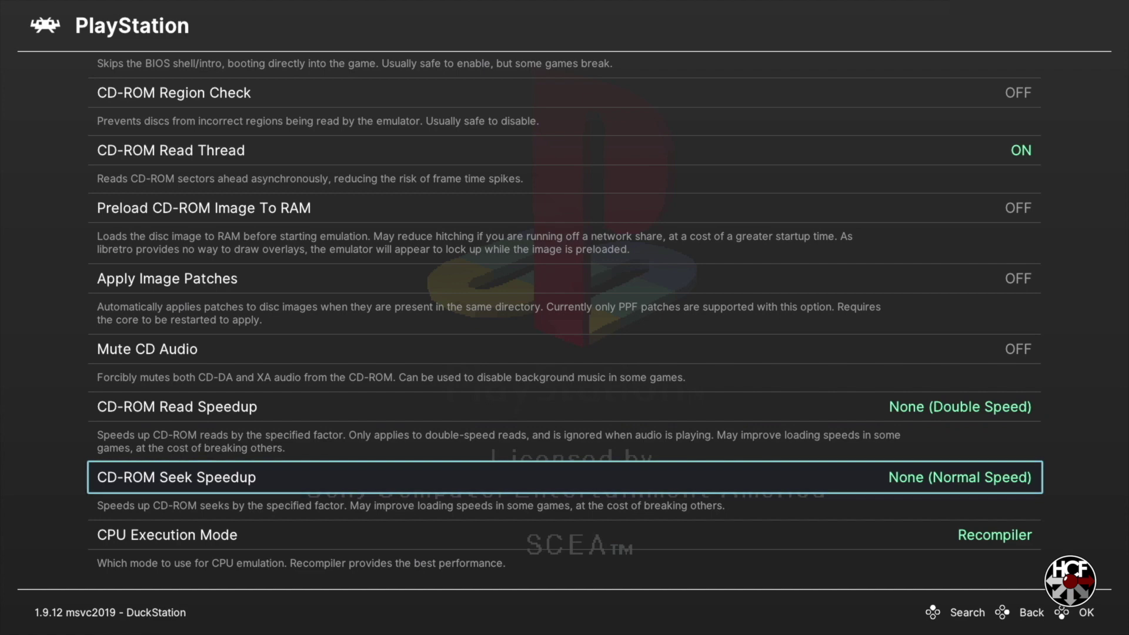
key(Down)
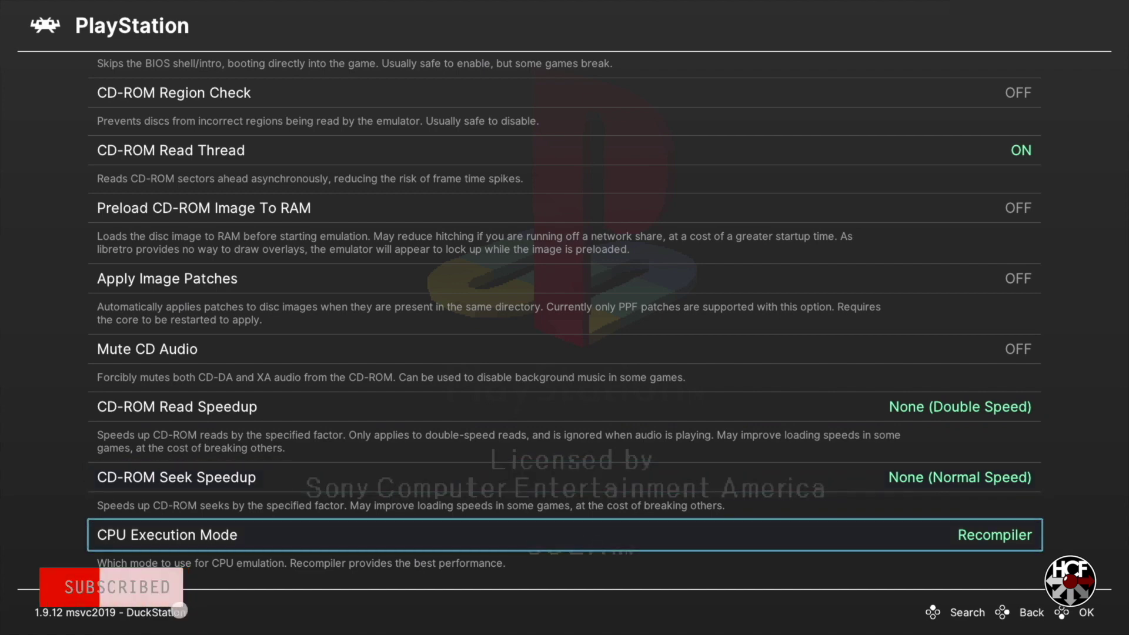
Return to the core option categories and open Enhancement Settings.
key(BackSpace)
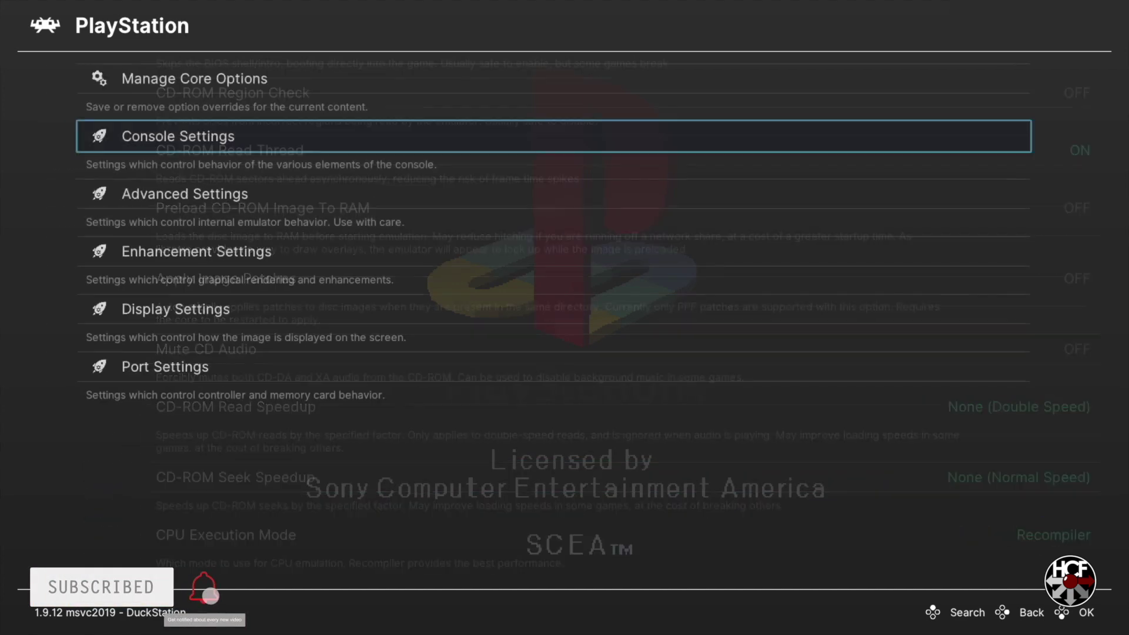
key(Down)
key(Down)
key(Return)
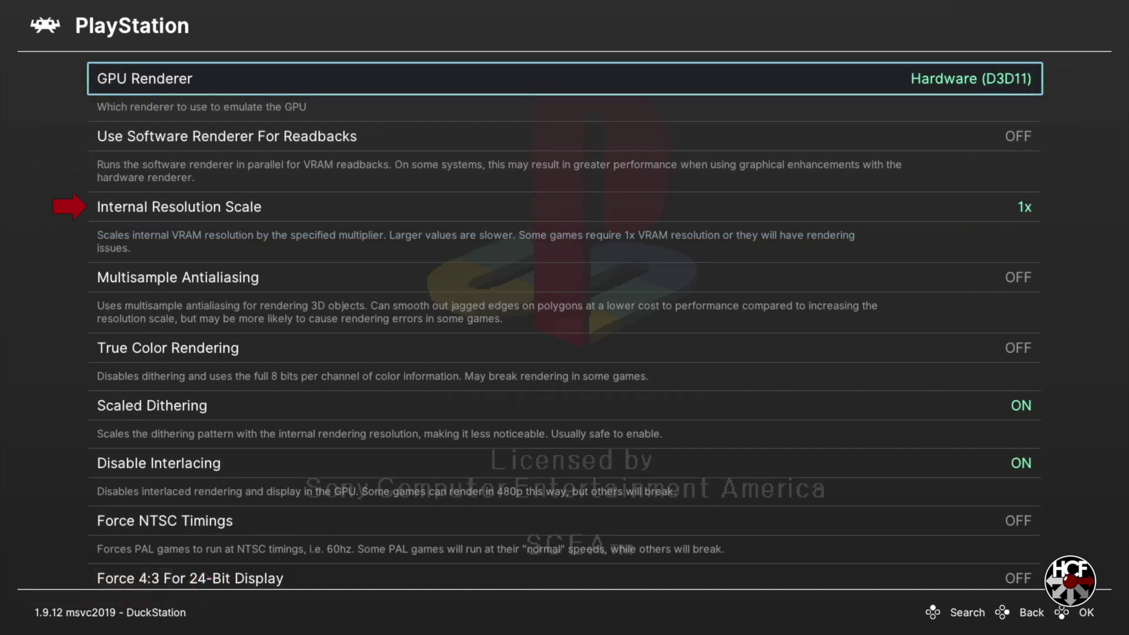
Set Internal Resolution Scale to 5x (for 1080p).
click(565, 136)
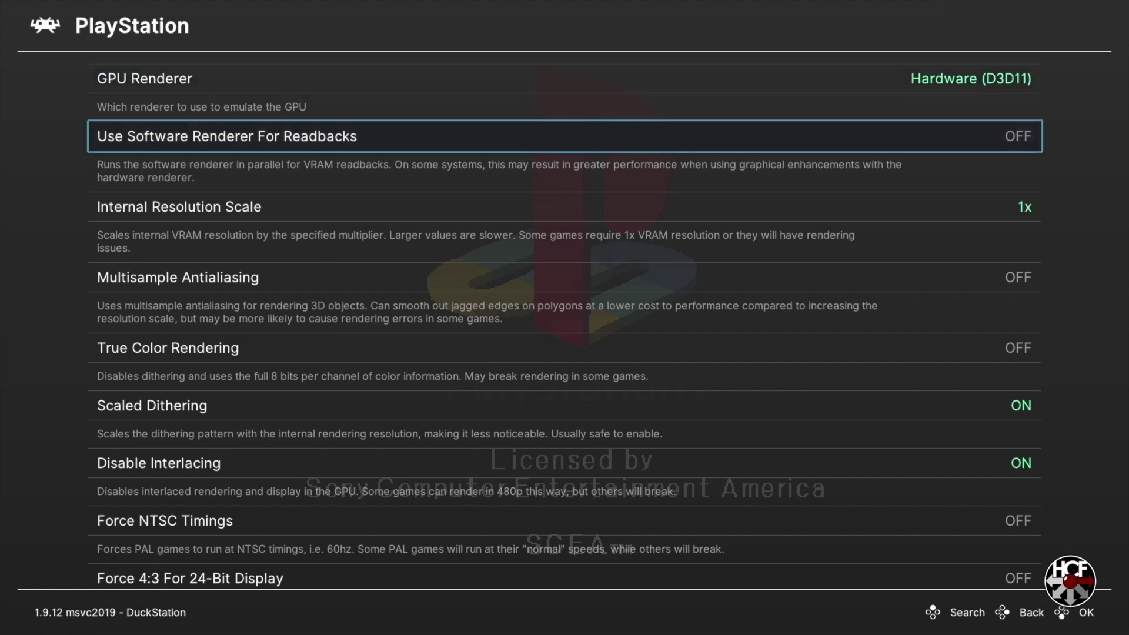
key(Down)
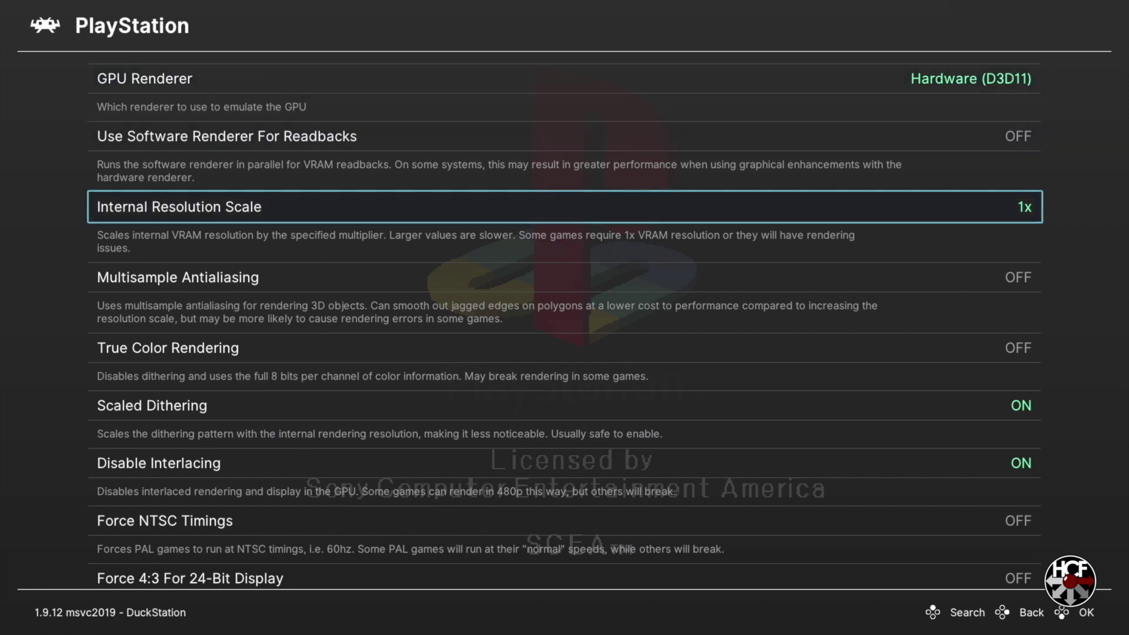
key(Return)
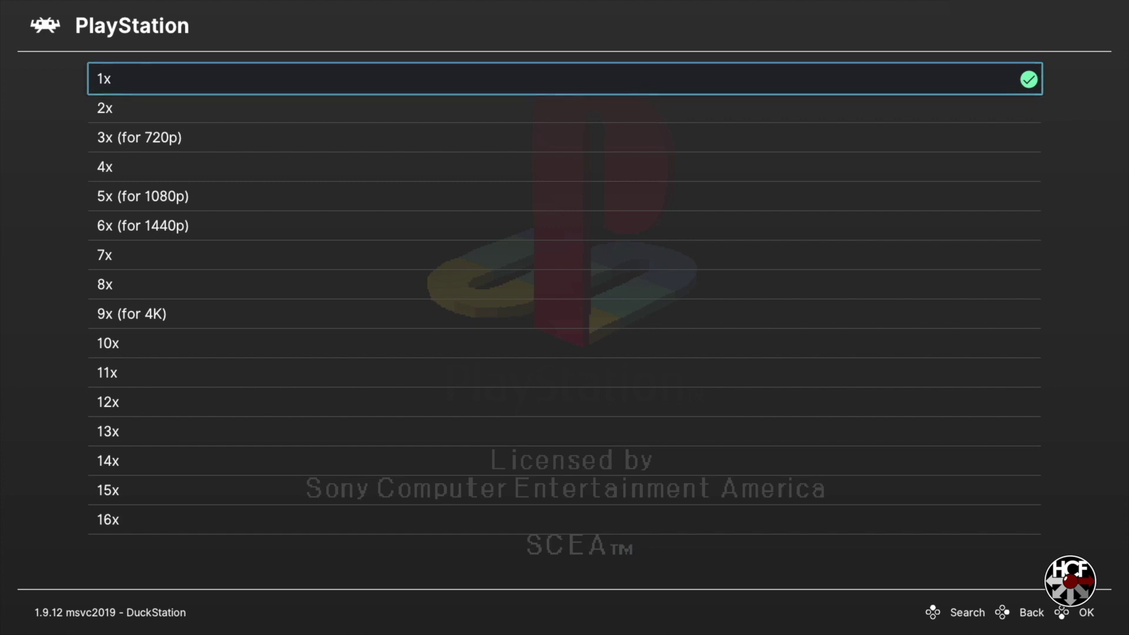
key(Down)
key(Down)
key(Down)
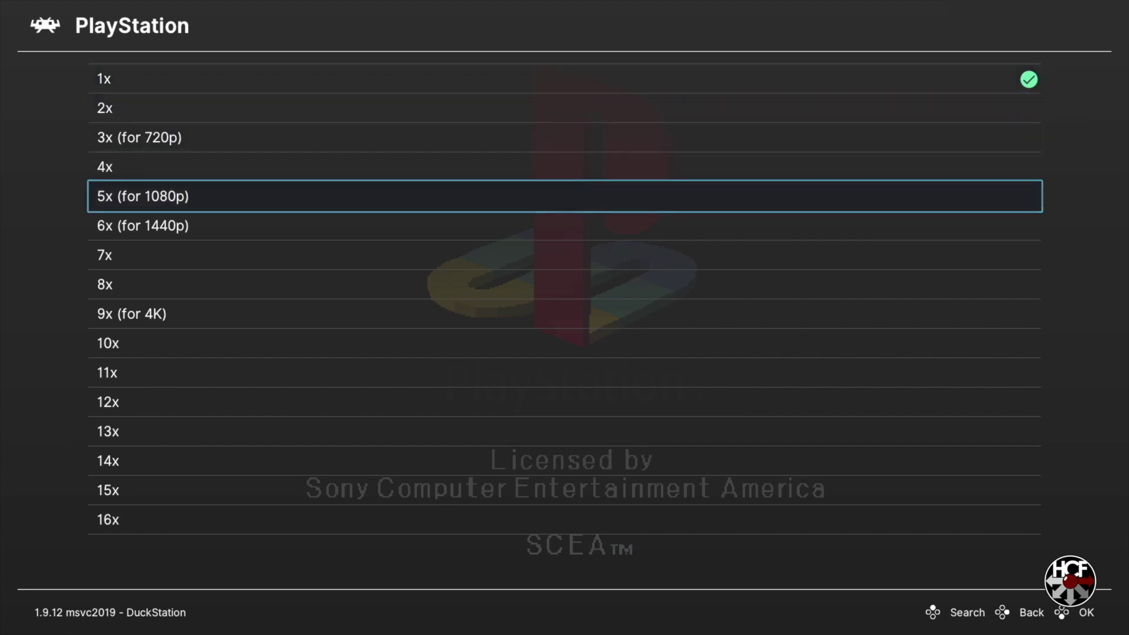
key(Return)
Keep Texture Filtering on Nearest-Neighbor, check Widescreen Hack and PGXP, then go back.
key(Down)
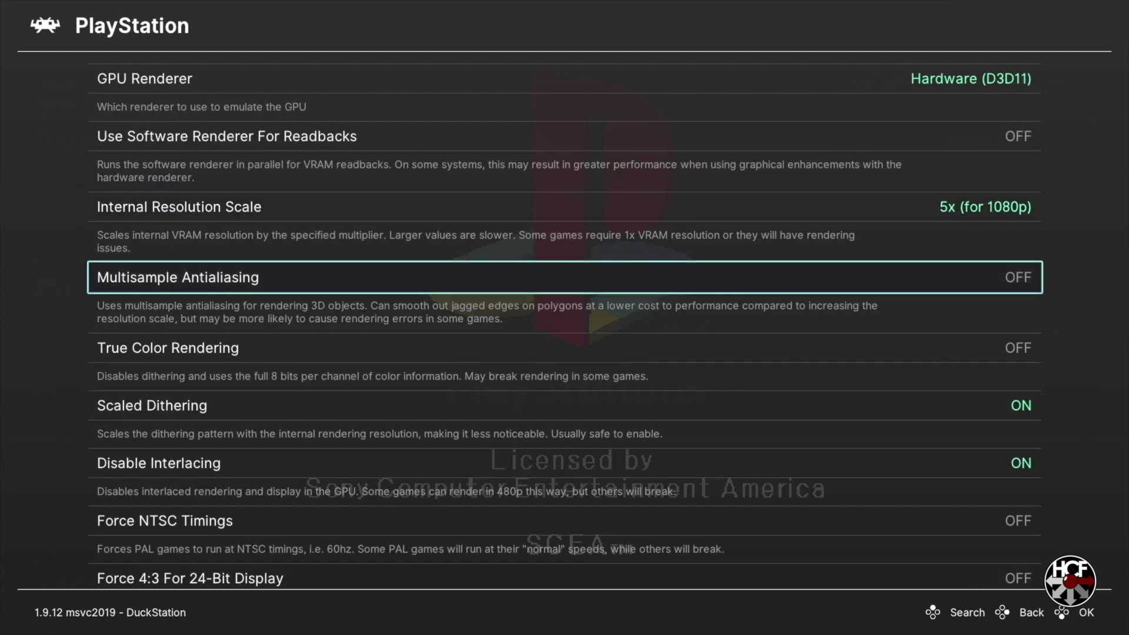
key(Down)
key(Down)
key(Down)
key(Down)
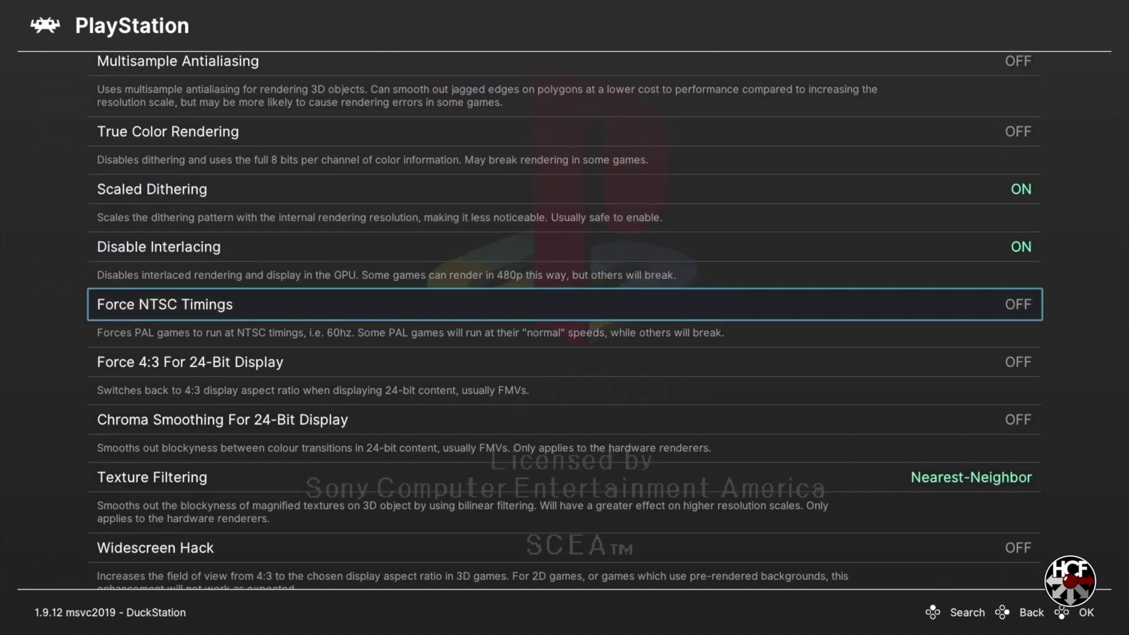
key(Down)
key(Down)
key(Down)
key(Return)
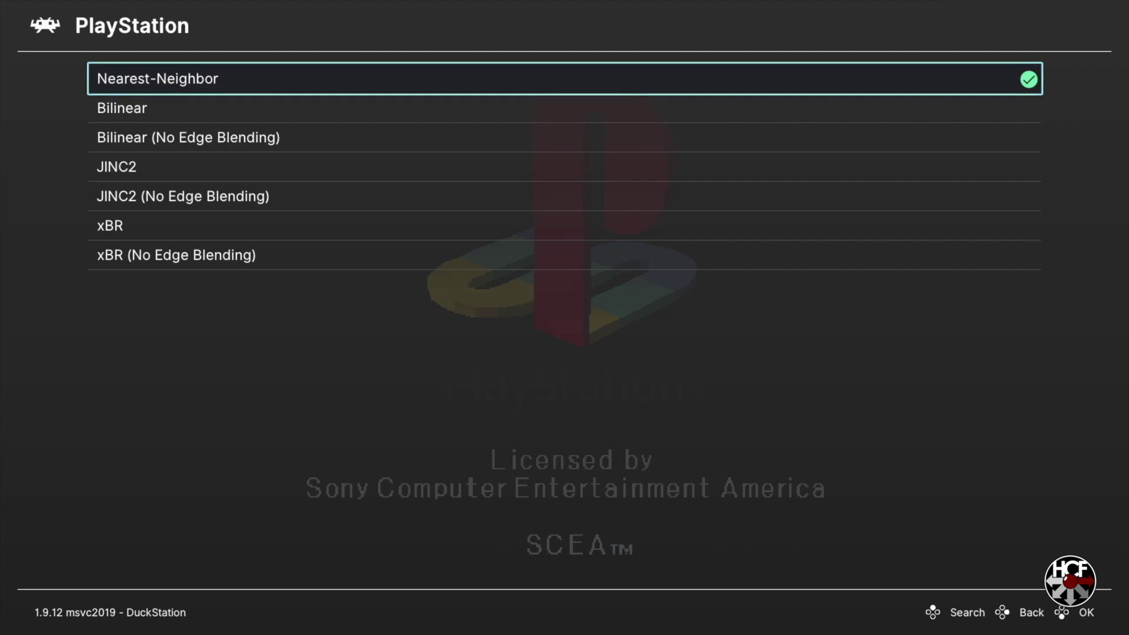
key(Escape)
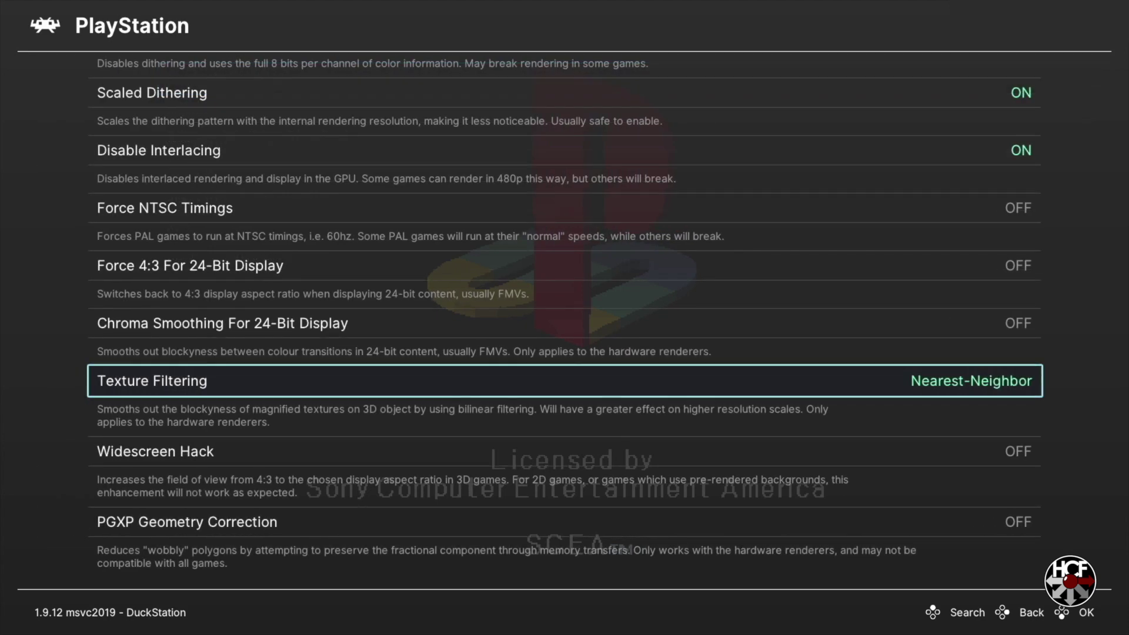
key(Down)
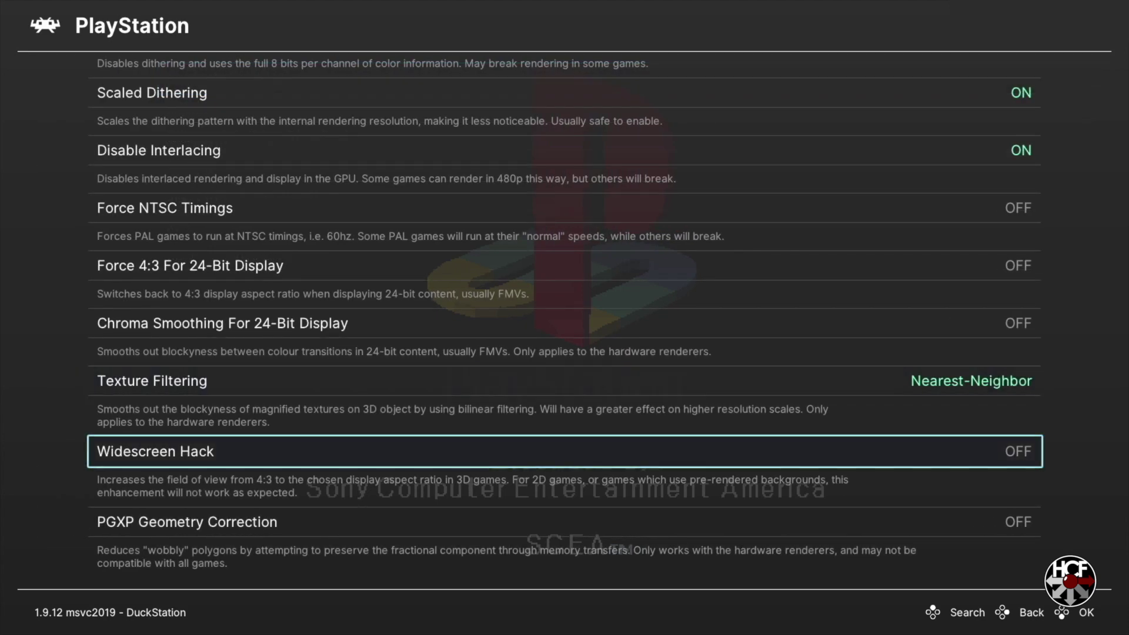
key(Down)
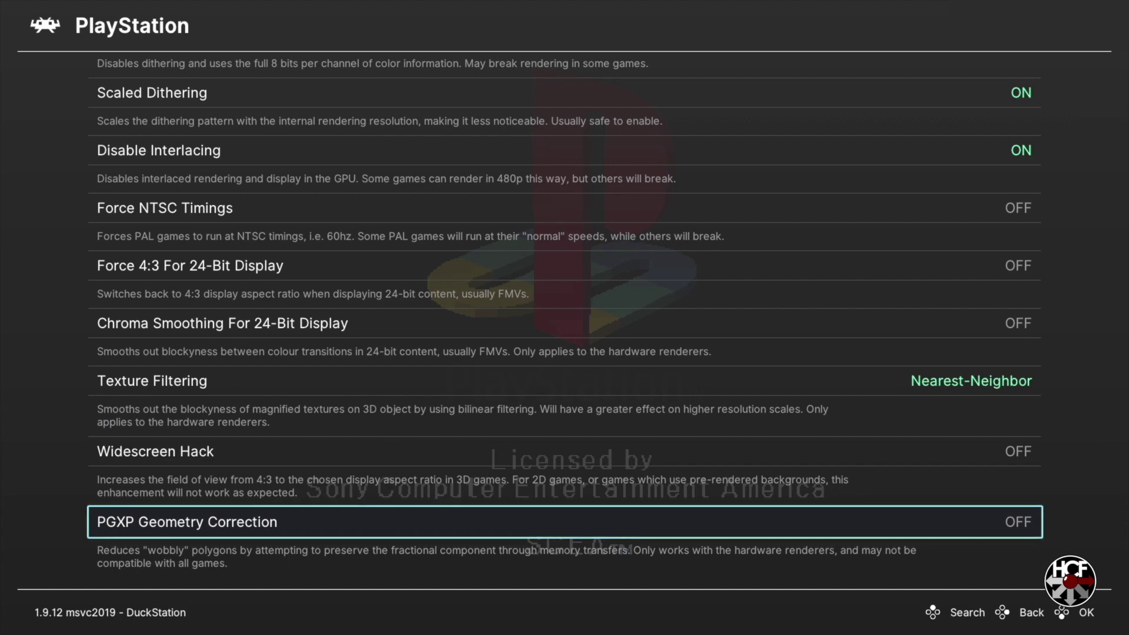
key(BackSpace)
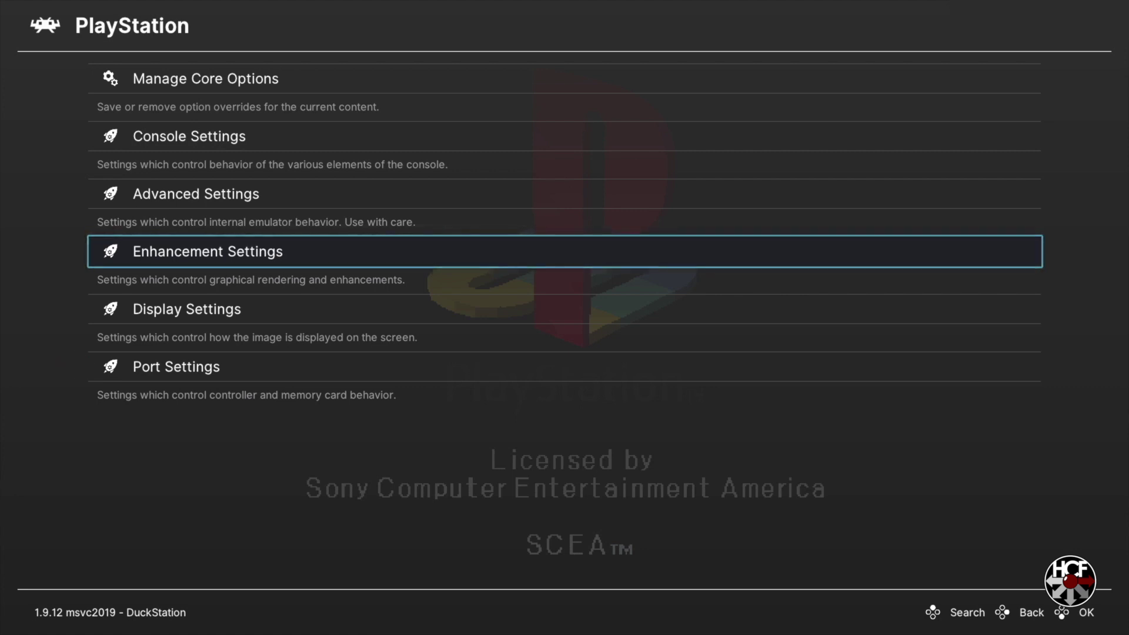
key(Down)
key(Down)
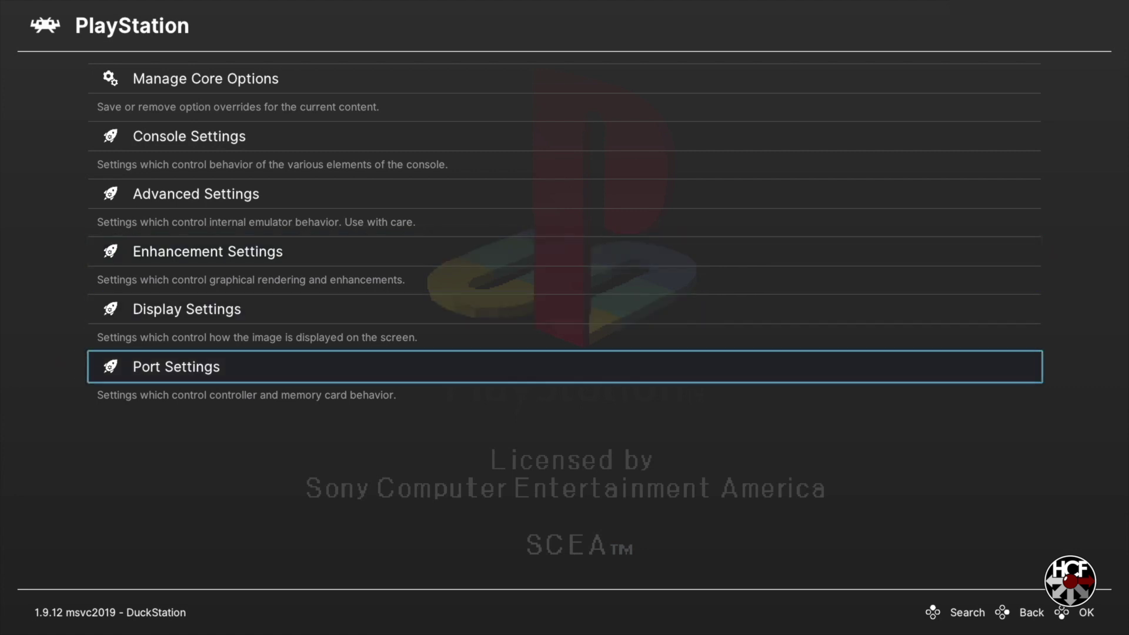
key(Return)
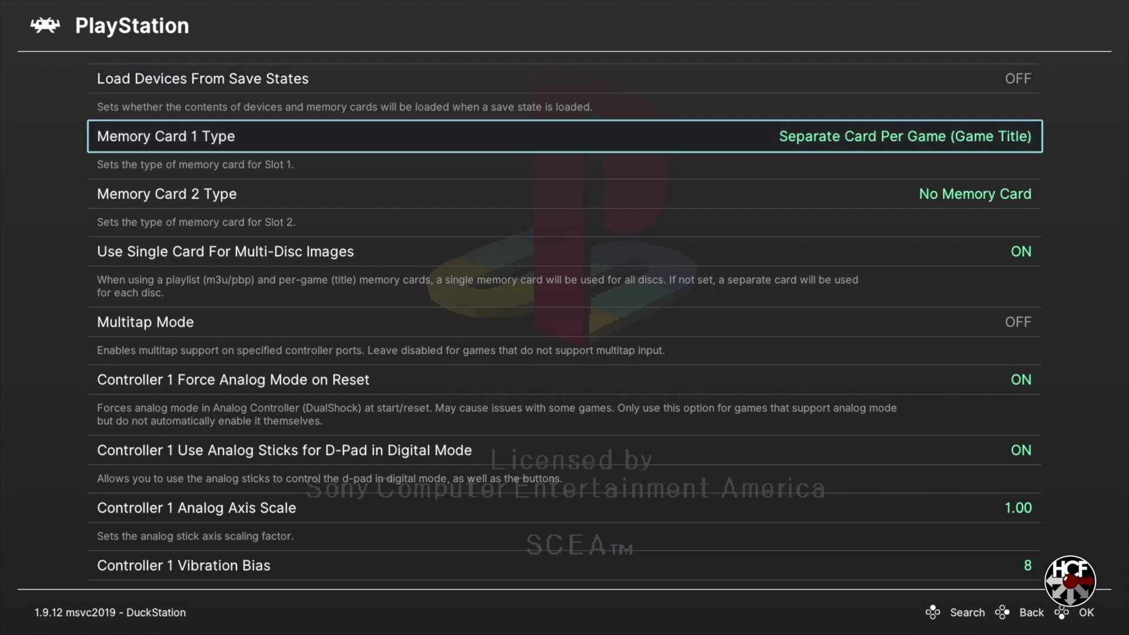
key(Return)
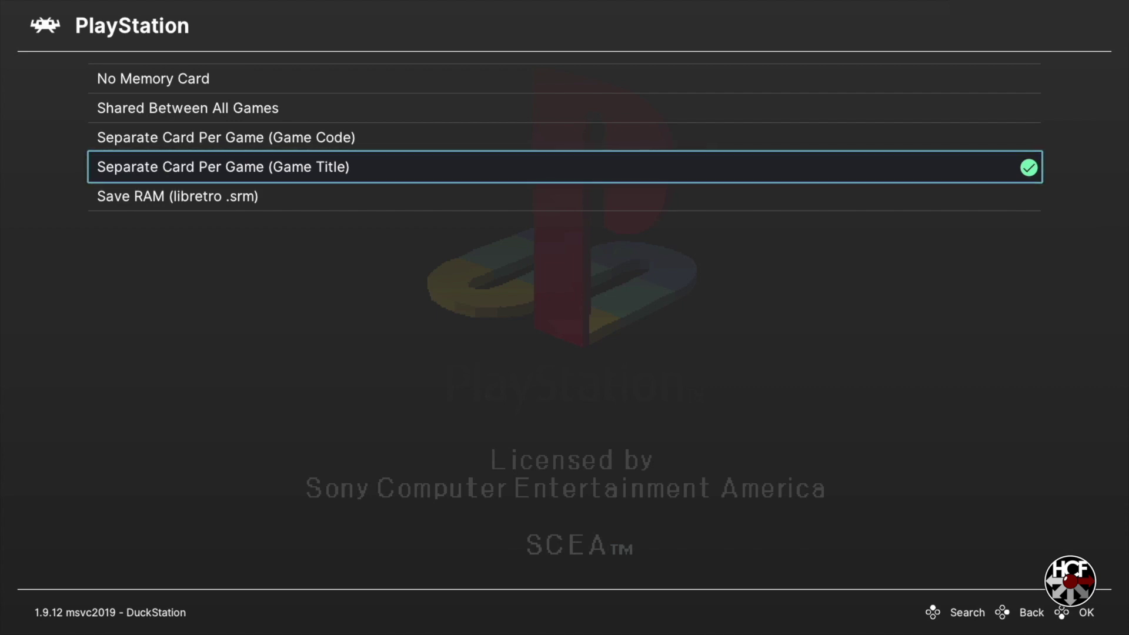
key(Return)
key(Down)
key(Down)
key(Down)
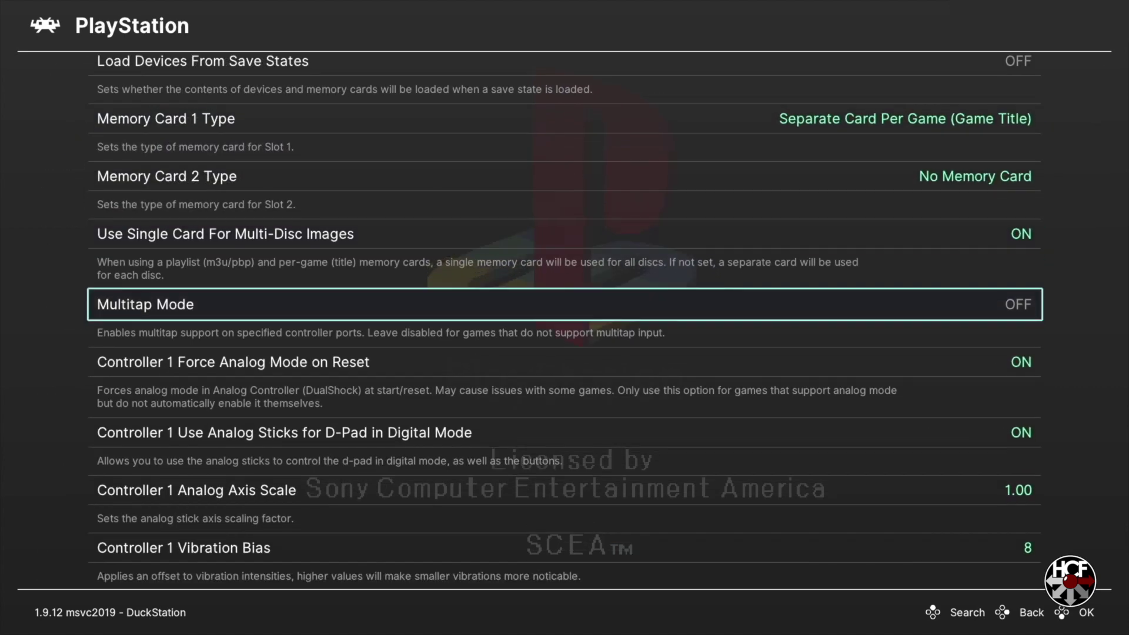
key(Down)
key(Down)
key(Down)
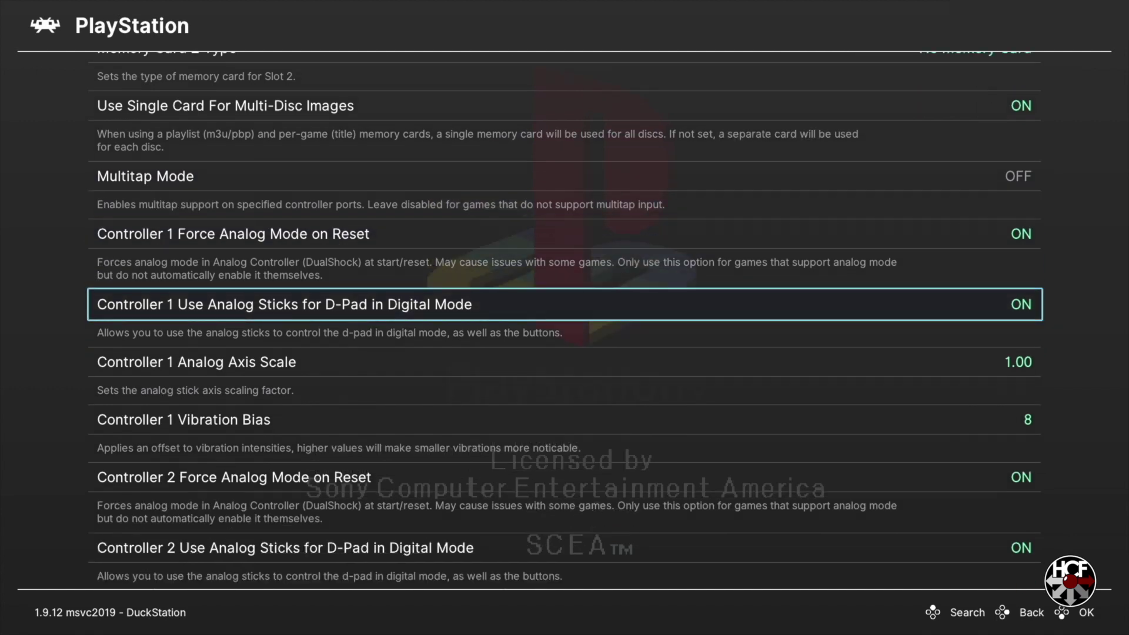
key(Down)
key(Down)
key(Down)
key(Down)
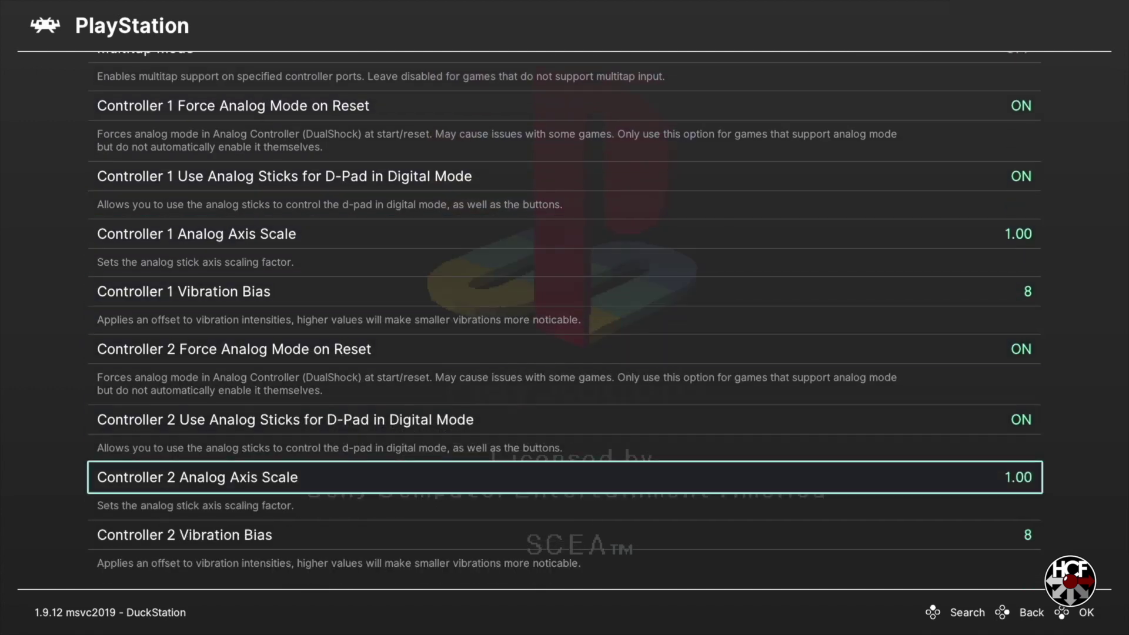
key(Down)
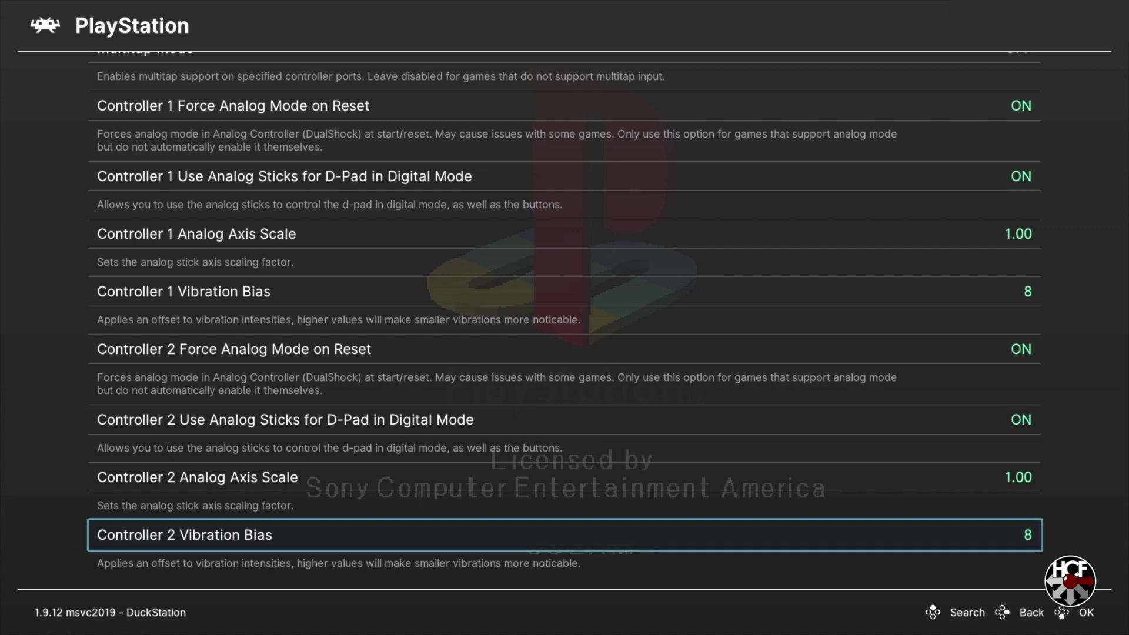
key(BackSpace)
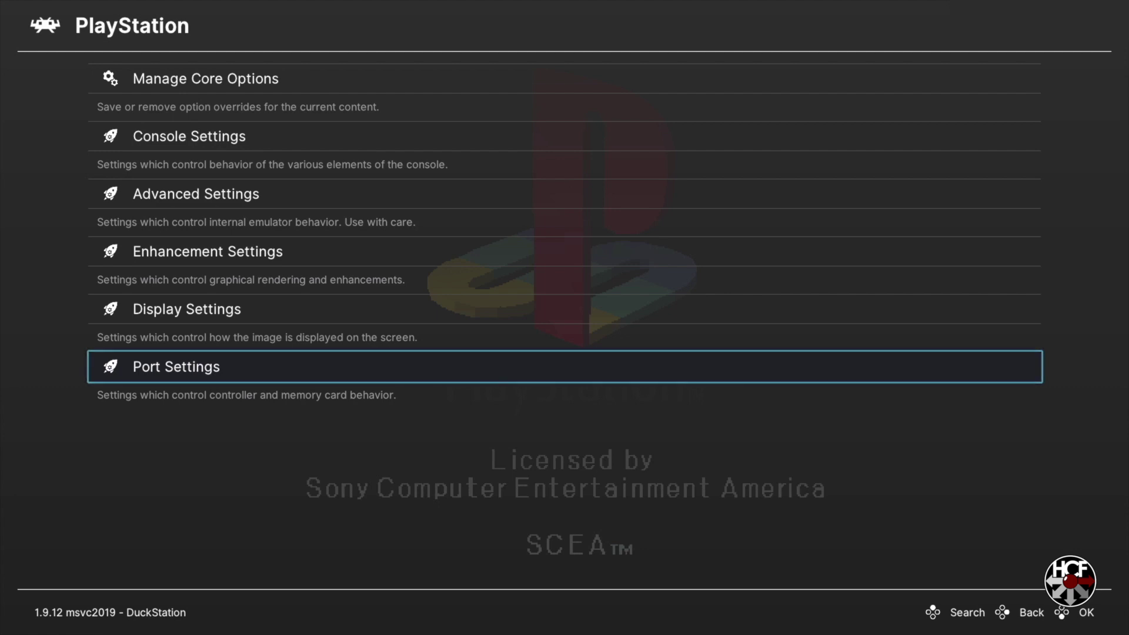
key(Up)
key(Up)
key(Up)
key(Up)
key(Up)
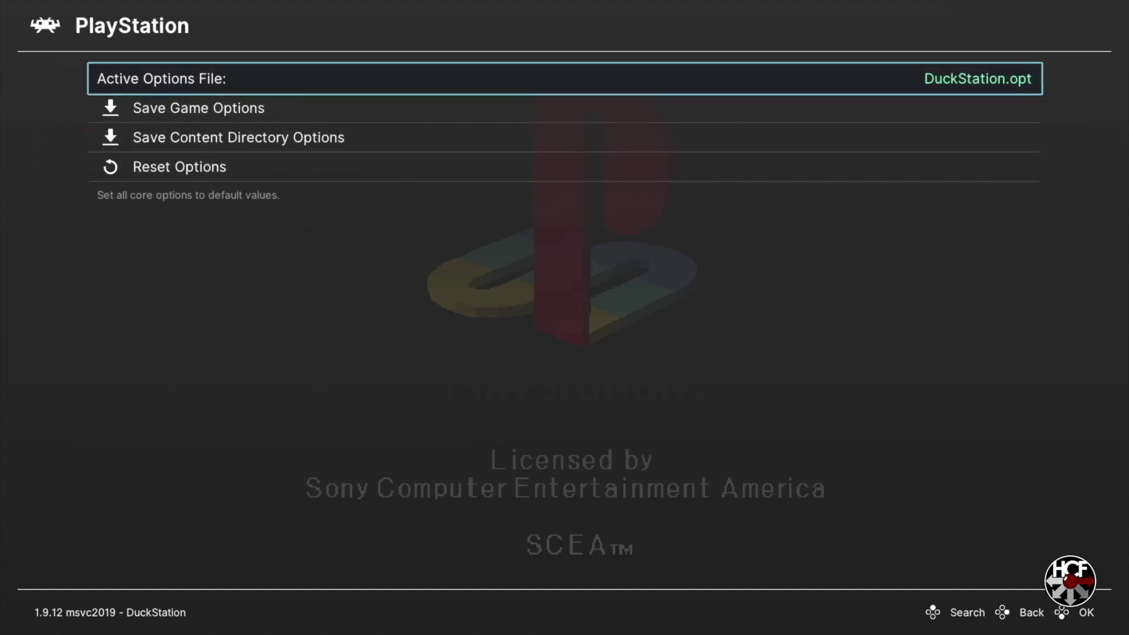
Save the content directory core options as PSOne.opt and return to the PlayStation playlist.
click(239, 137)
click(239, 137)
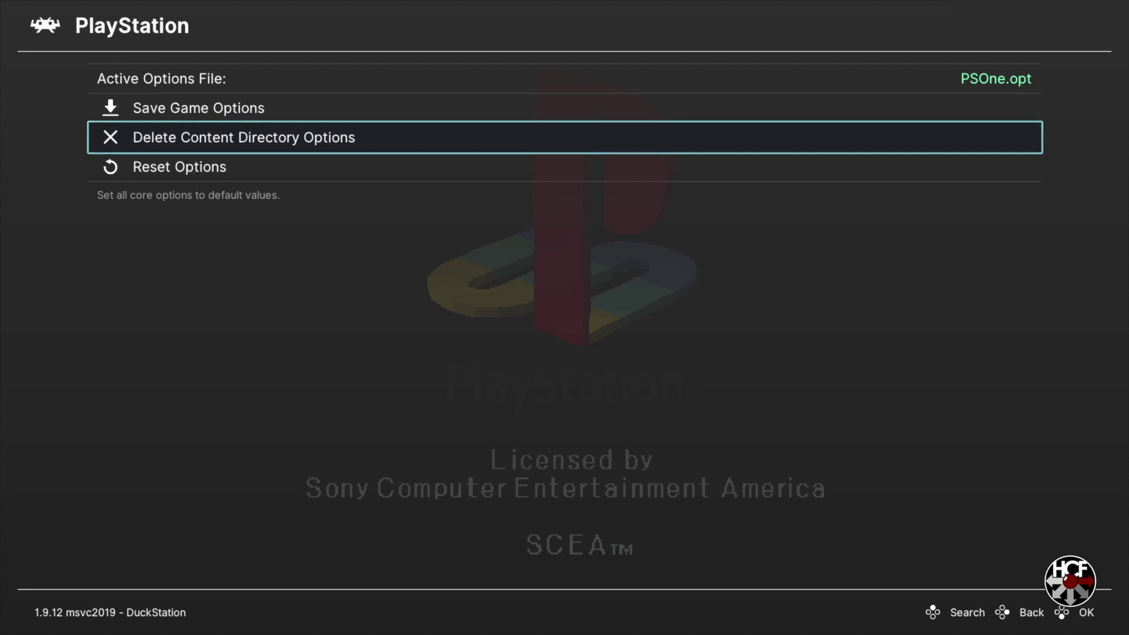
key(BackSpace)
key(BackSpace)
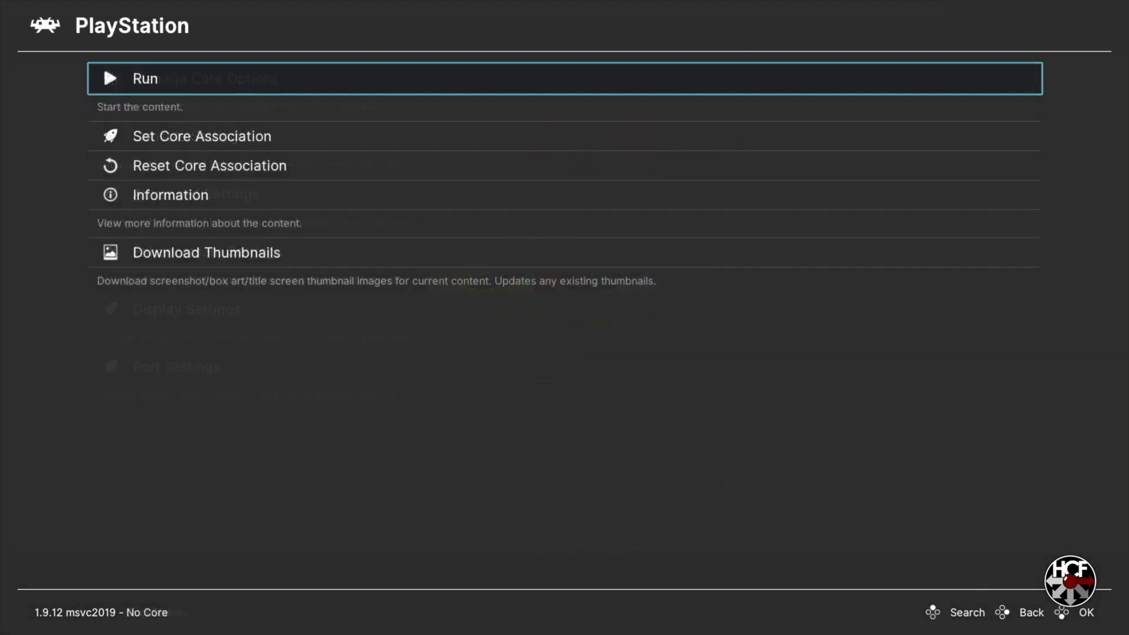
key(BackSpace)
key(BackSpace)
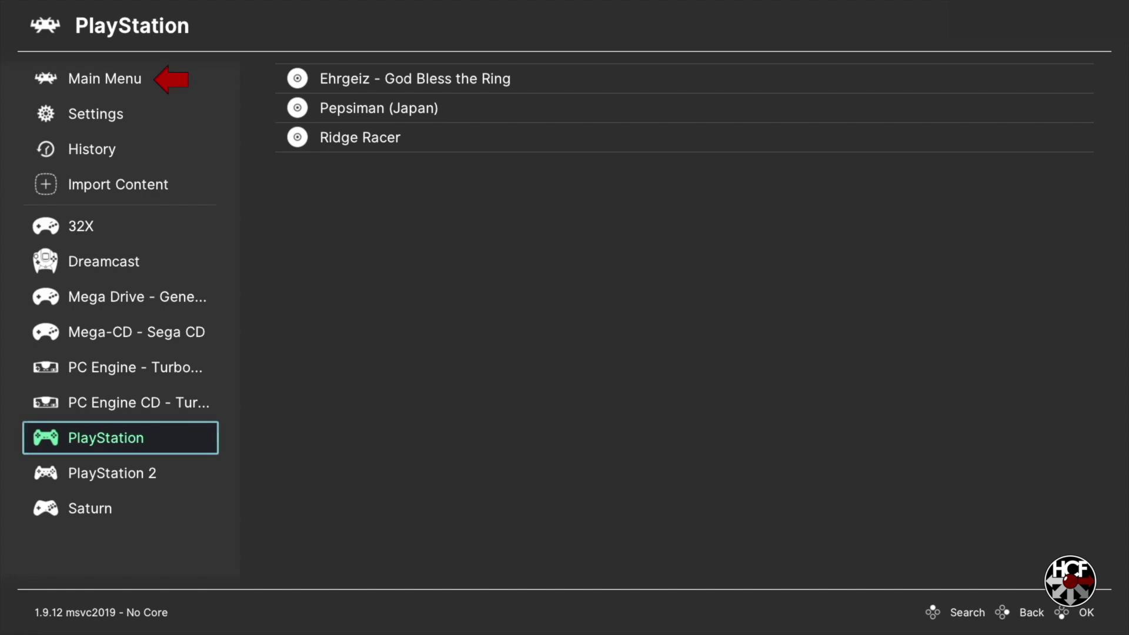
Quit RetroArch from the Main Menu and relaunch it from Dev Home.
key(Up)
key(Up)
key(Up)
key(Up)
key(Up)
key(Up)
key(Up)
key(Up)
key(Up)
key(Up)
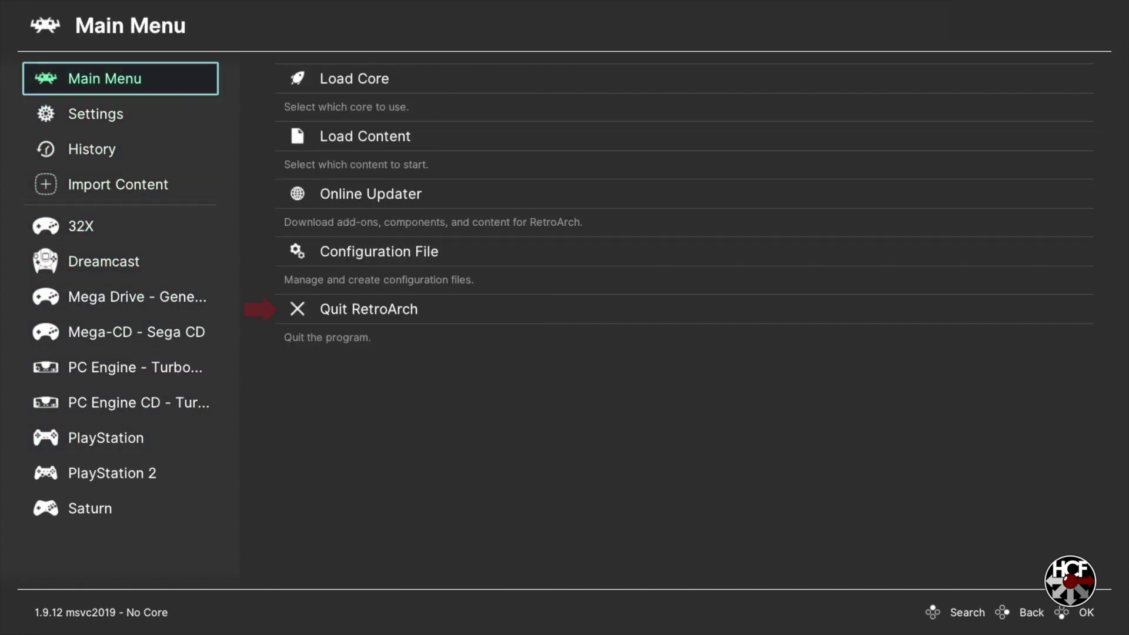
key(Right)
key(Down)
key(Down)
key(Down)
key(Down)
key(Return)
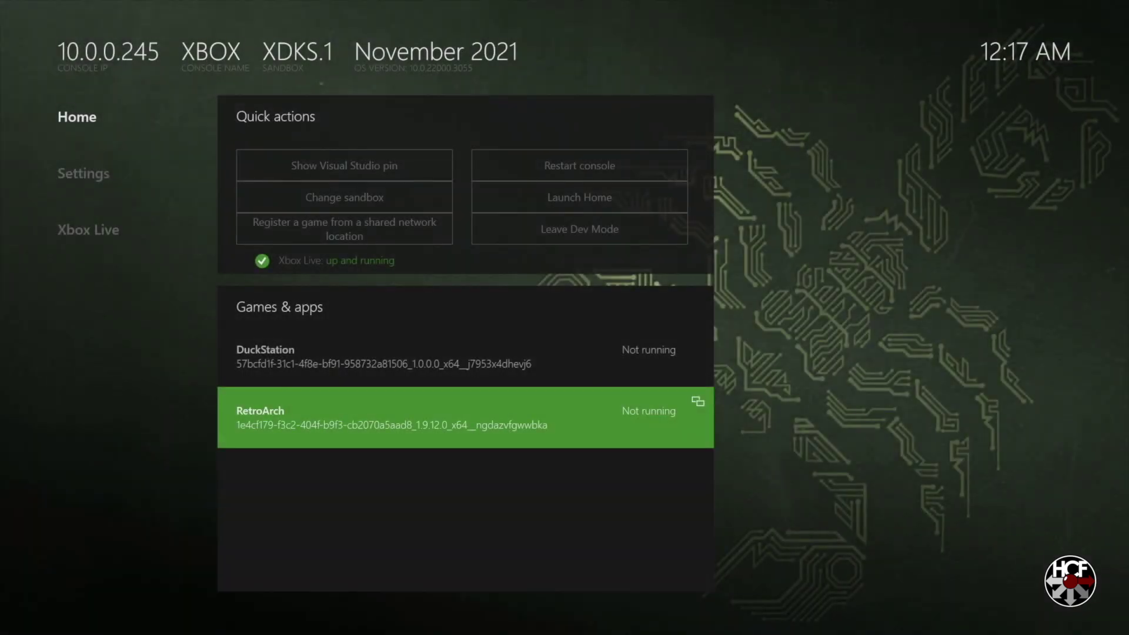
key(Return)
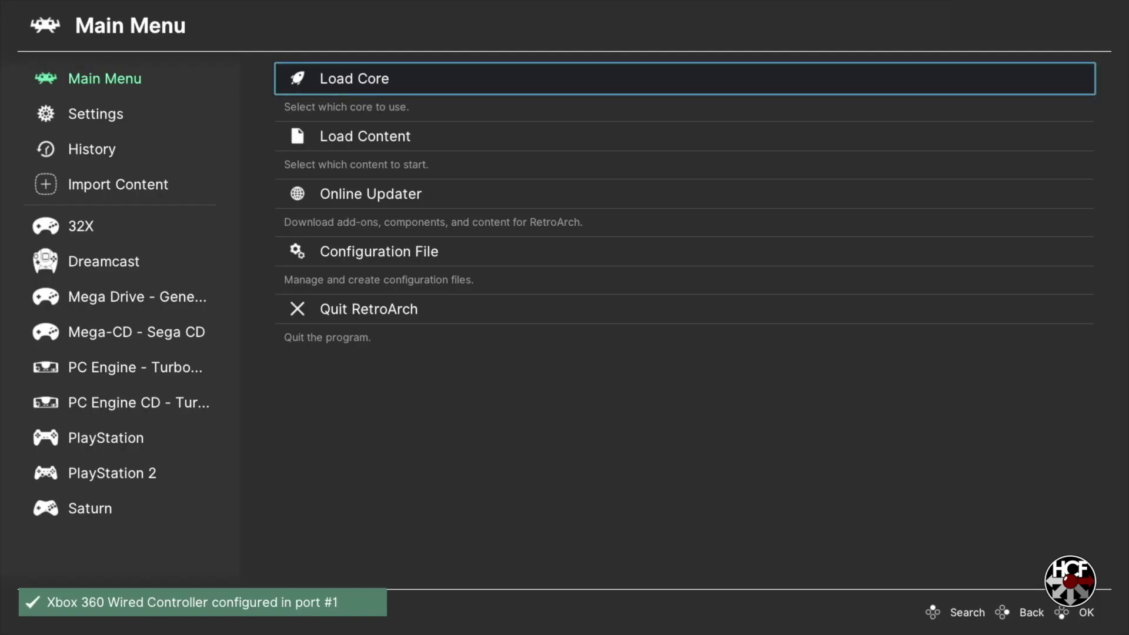
Open the PlayStation playlist and run Ridge Racer.
key(Left)
key(Down)
key(Down)
key(Down)
key(Down)
key(Down)
key(Down)
key(Down)
key(Down)
key(Down)
key(Down)
key(Right)
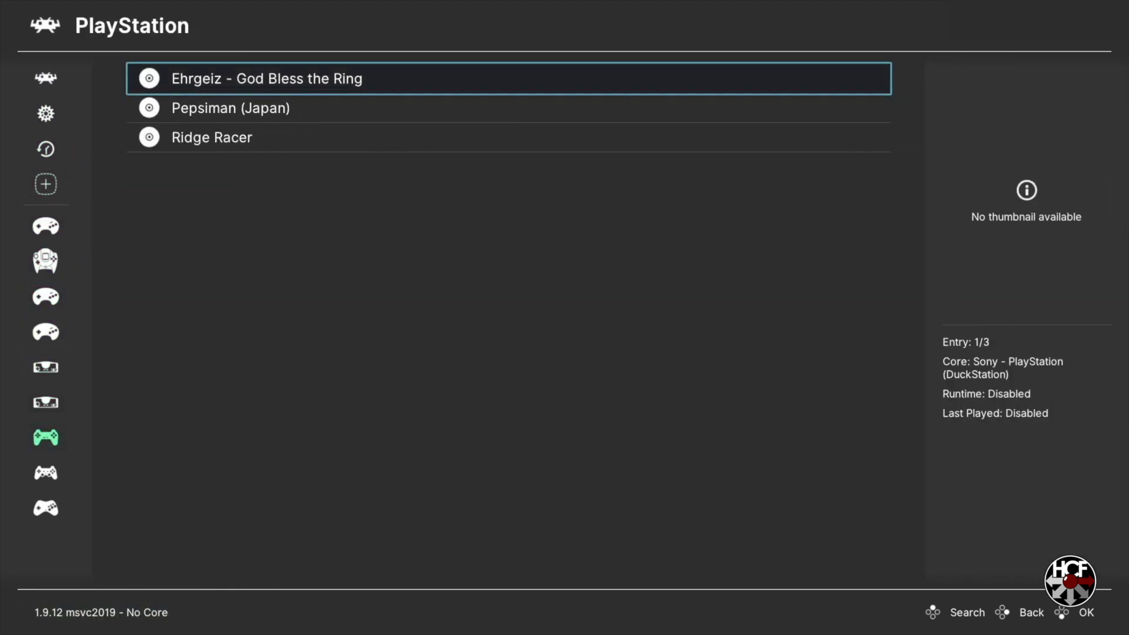
key(Down)
key(Down)
key(Return)
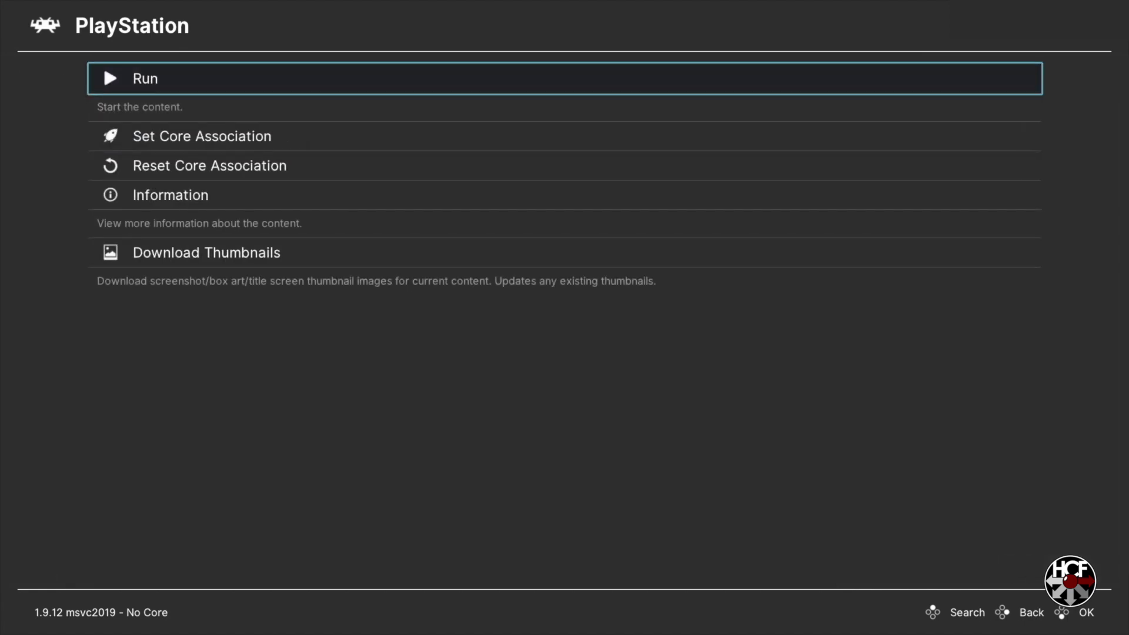
key(Return)
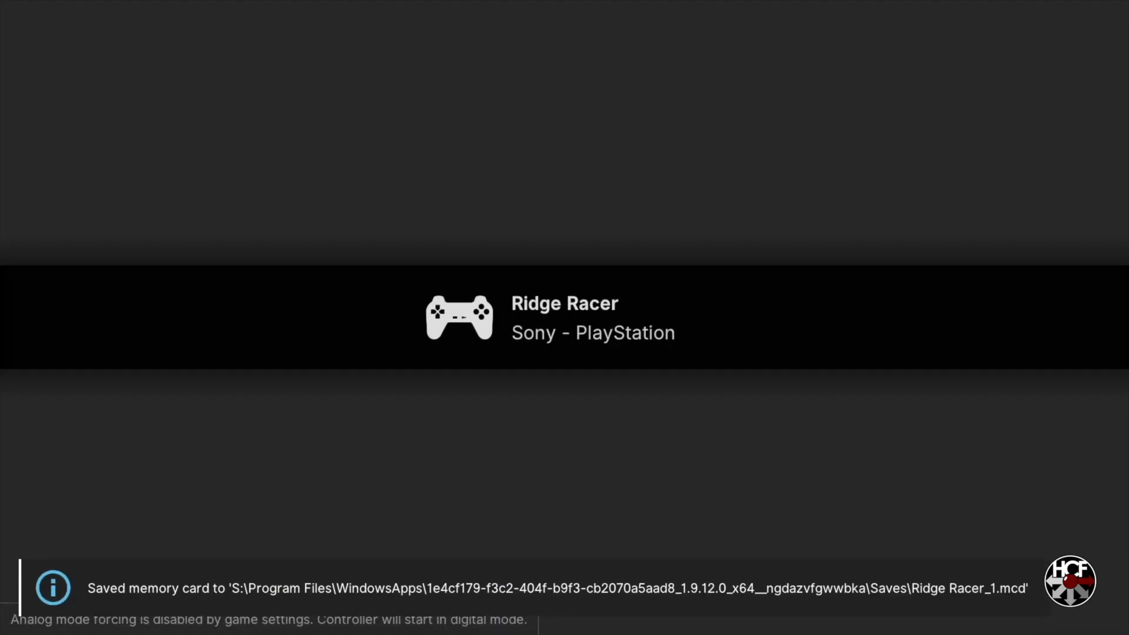